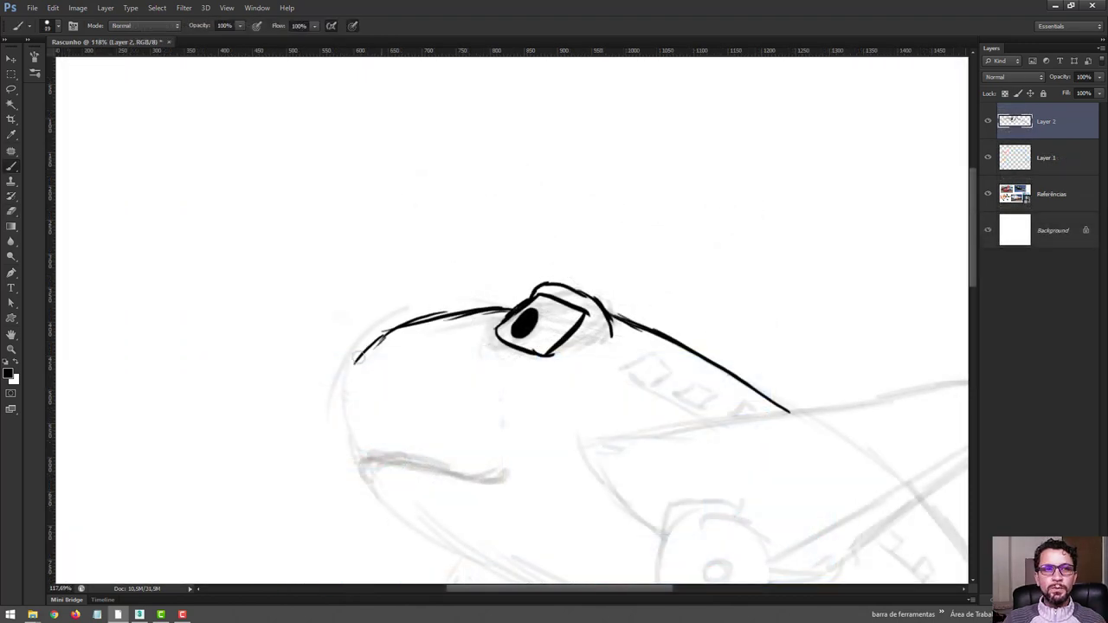
Sketch the plane's nose curve, chin line and fuselage line in loose brush strokes
mouse_move(351, 346)
mouse_down()
mouse_move(371, 459)
mouse_move(527, 450)
mouse_up()
mouse_move(374, 465)
mouse_down()
mouse_move(383, 492)
mouse_move(471, 553)
mouse_up()
mouse_move(446, 330)
mouse_down()
mouse_move(517, 417)
mouse_move(636, 288)
mouse_up()
mouse_move(636, 288)
mouse_down()
mouse_move(872, 260)
mouse_move(859, 314)
mouse_up()
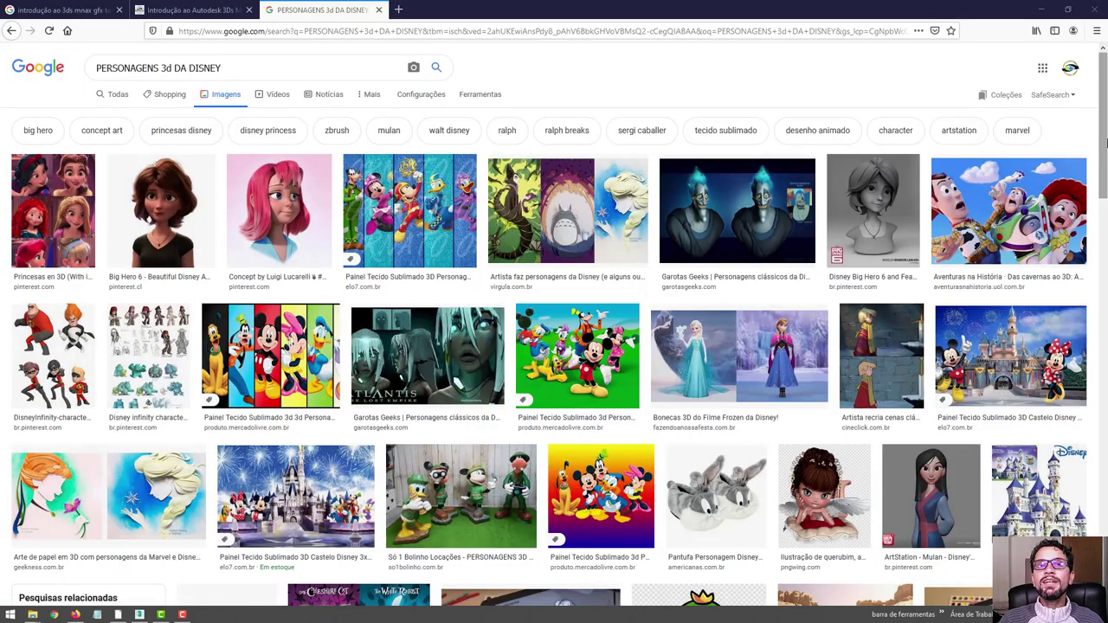
Scroll through the Google Images results for 'PERSONAGENS 3d DA DISNEY'
drag(1104, 135, 1105, 391)
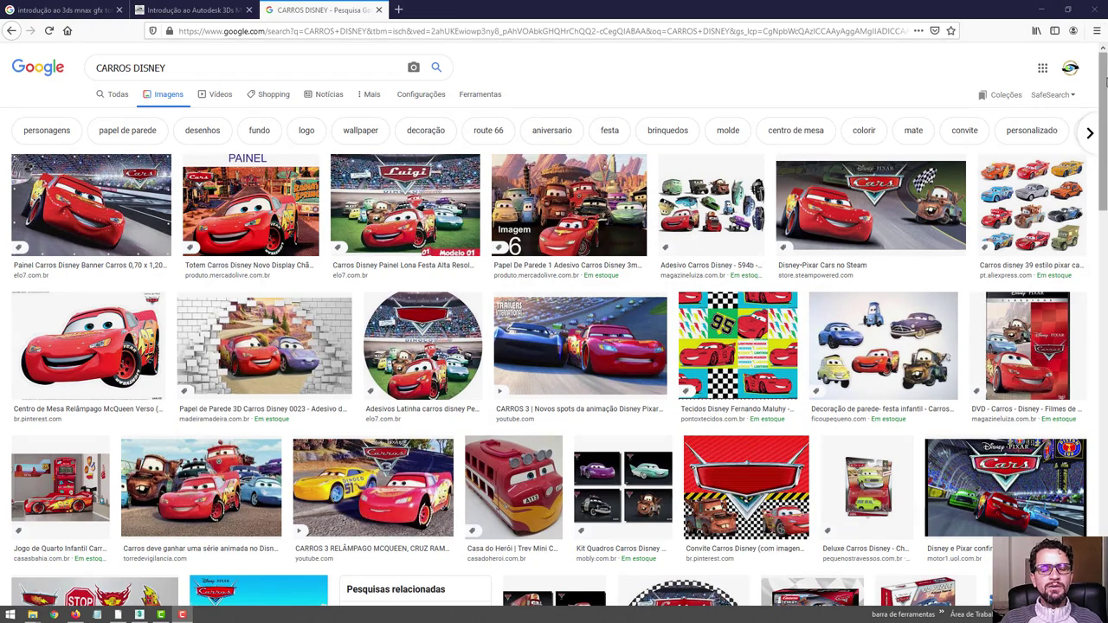
Scroll down the 'CARROS DISNEY' image results
scroll(1104, 97, down, 1)
drag(1105, 110, 1099, 346)
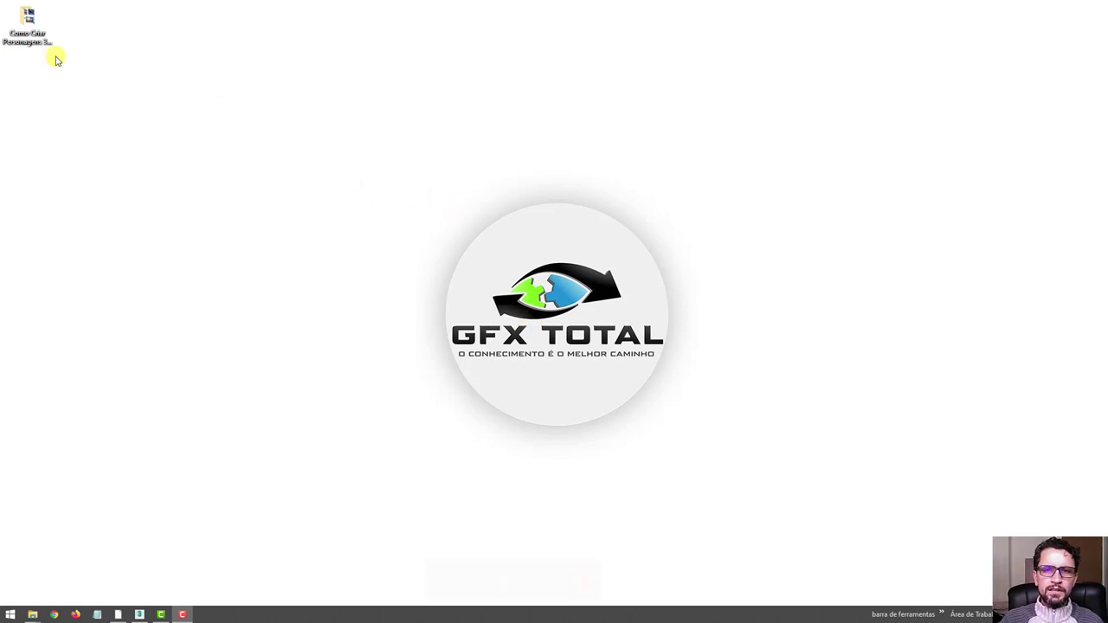
Open the desktop tutorial folder and its Referências collage image in Photo Viewer
double_click(30, 26)
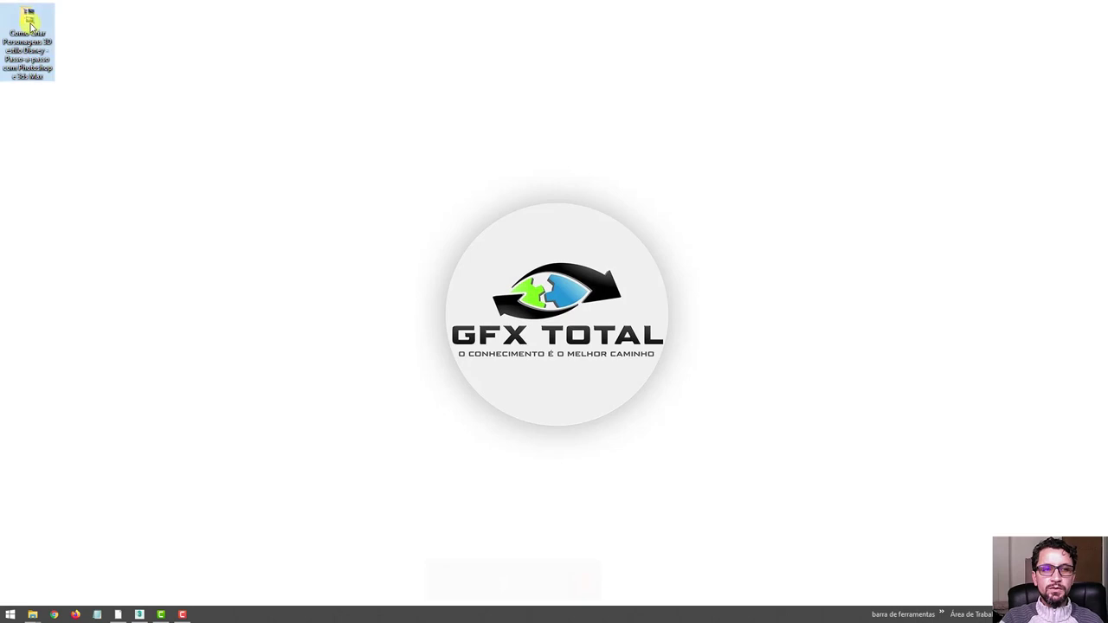
double_click(262, 166)
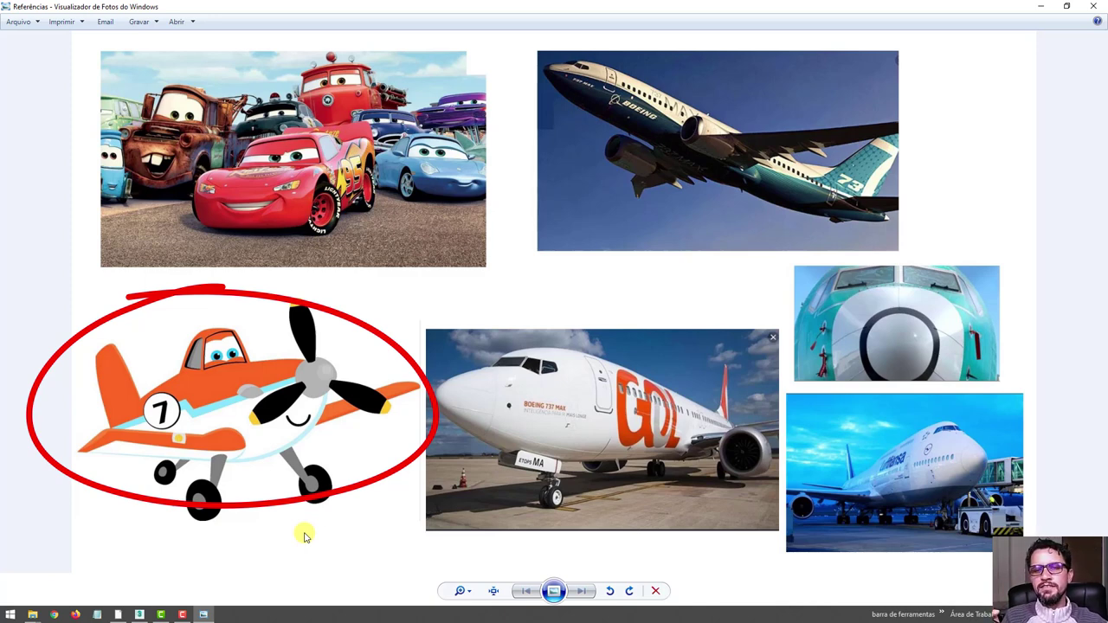
Close Windows Photo Viewer after reviewing the Referências collage
drag(701, 34, 611, 41)
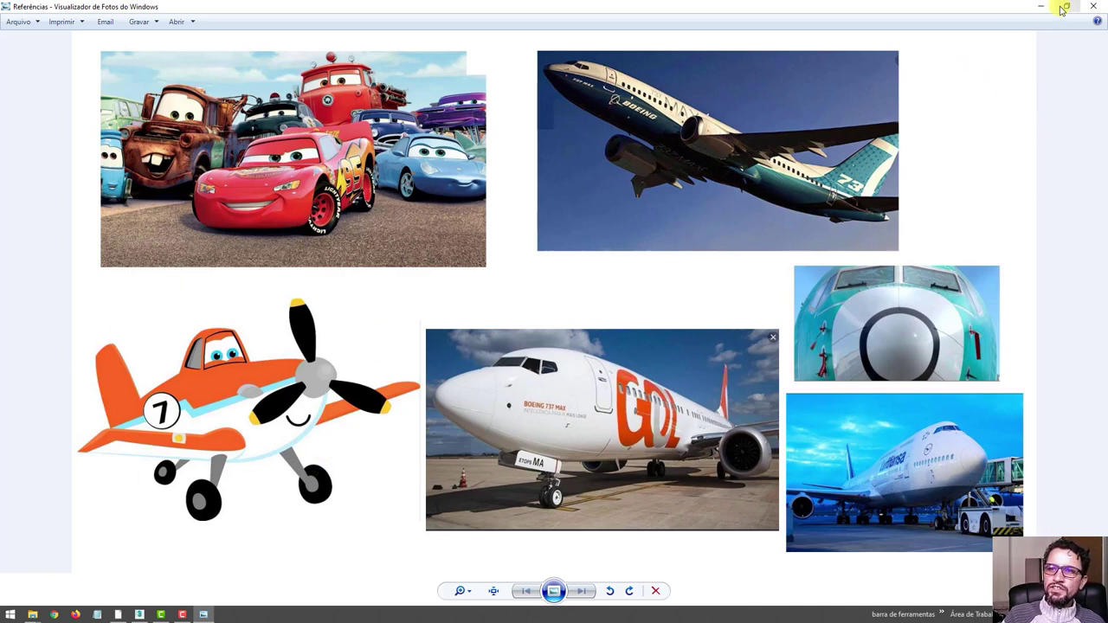
click(1093, 7)
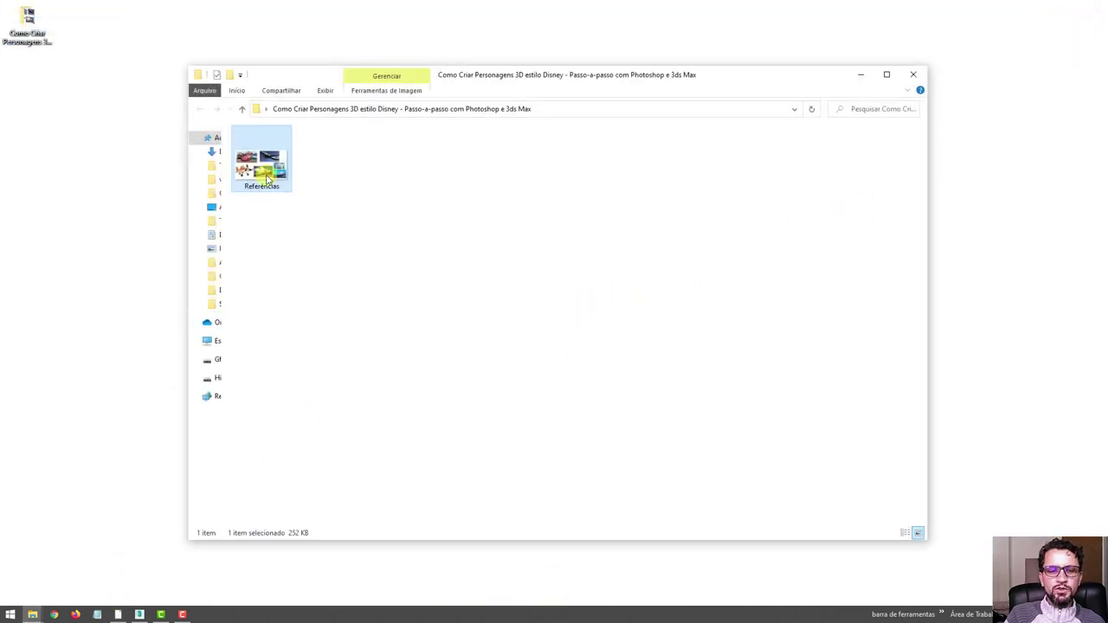
mouse_move(117, 614)
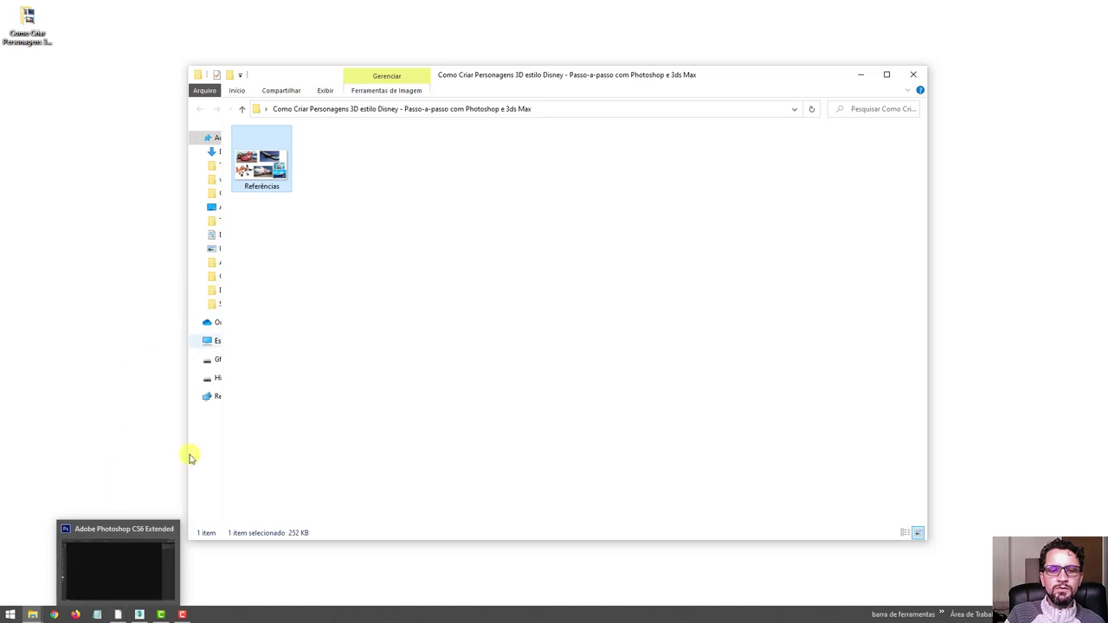
Switch from the File Explorer folder back to Photoshop via the taskbar
click(118, 614)
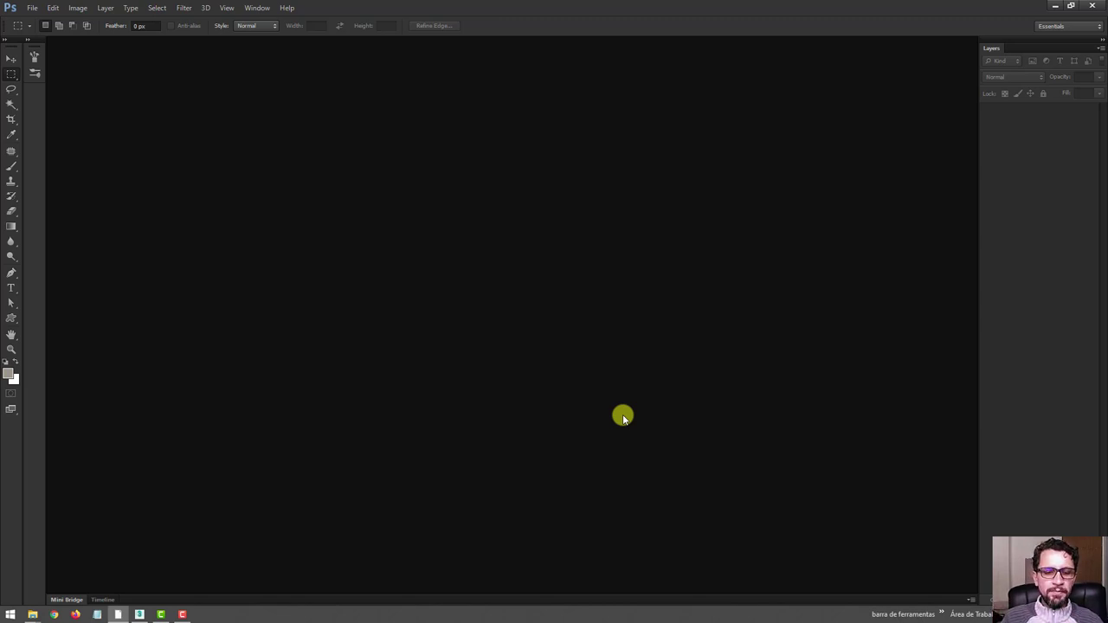
Create a new document named 'Rascunho' sized 1920 × 1920 pixels
click(11, 349)
key(ctrl+n)
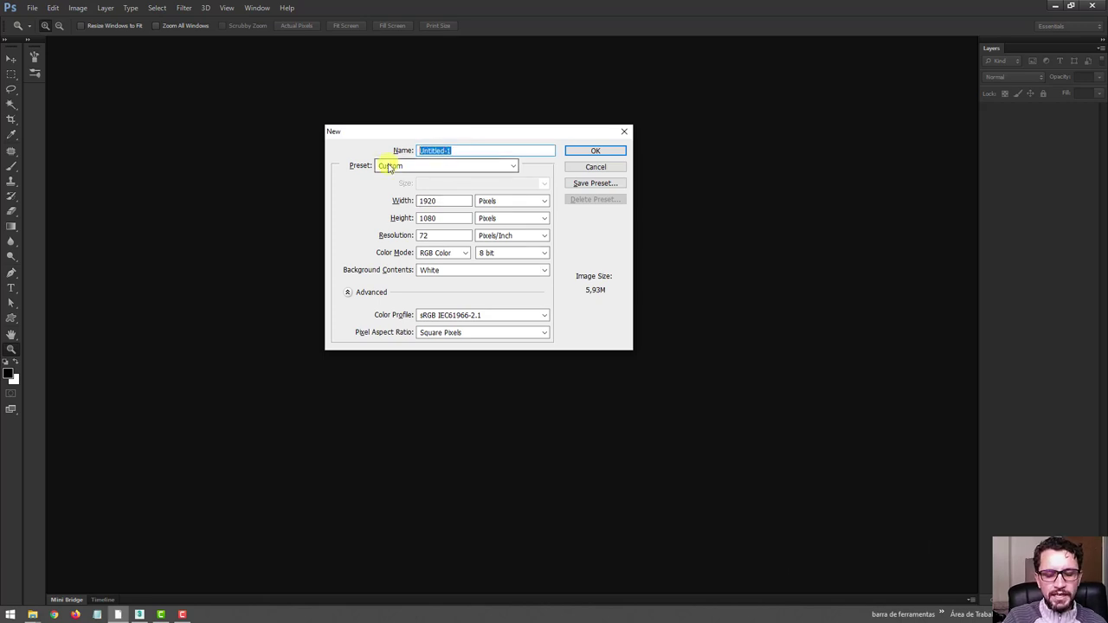
text(Rascun)
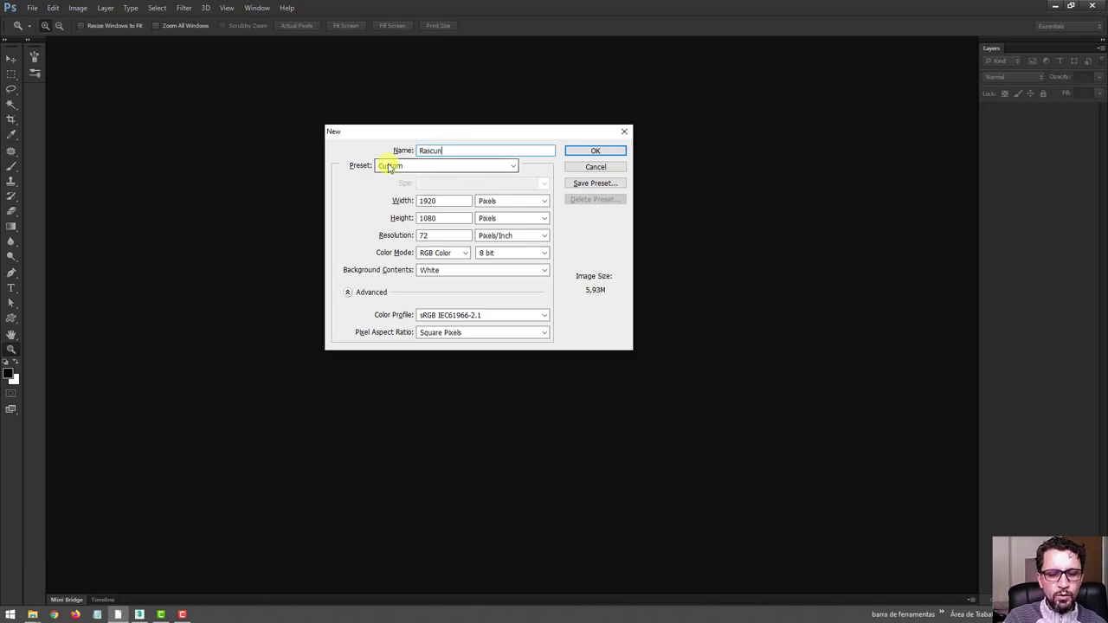
text(ho)
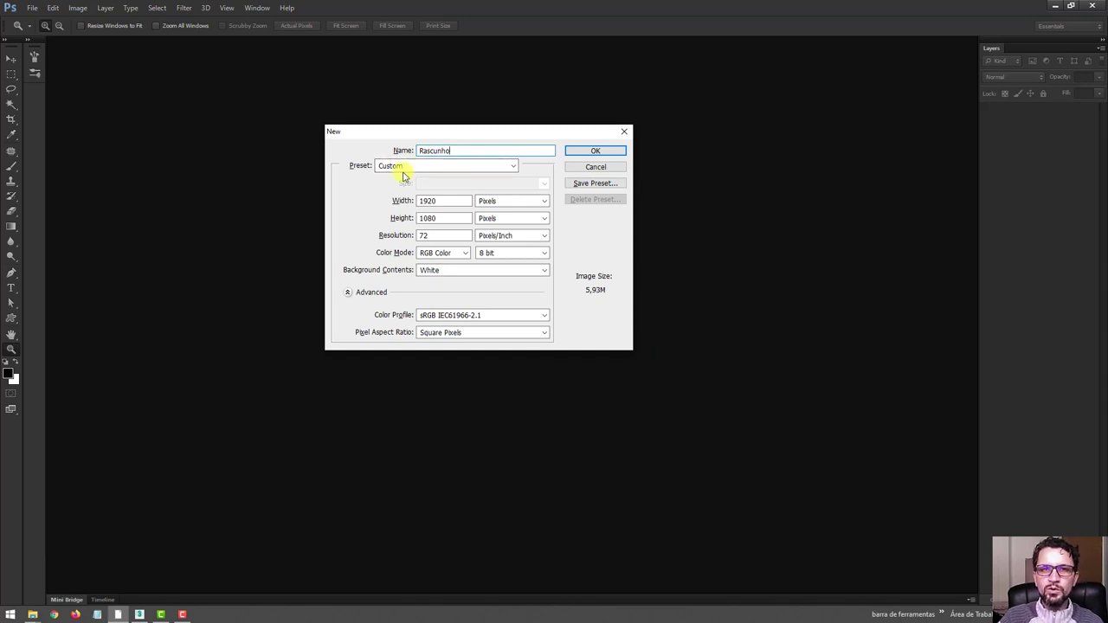
double_click(432, 201)
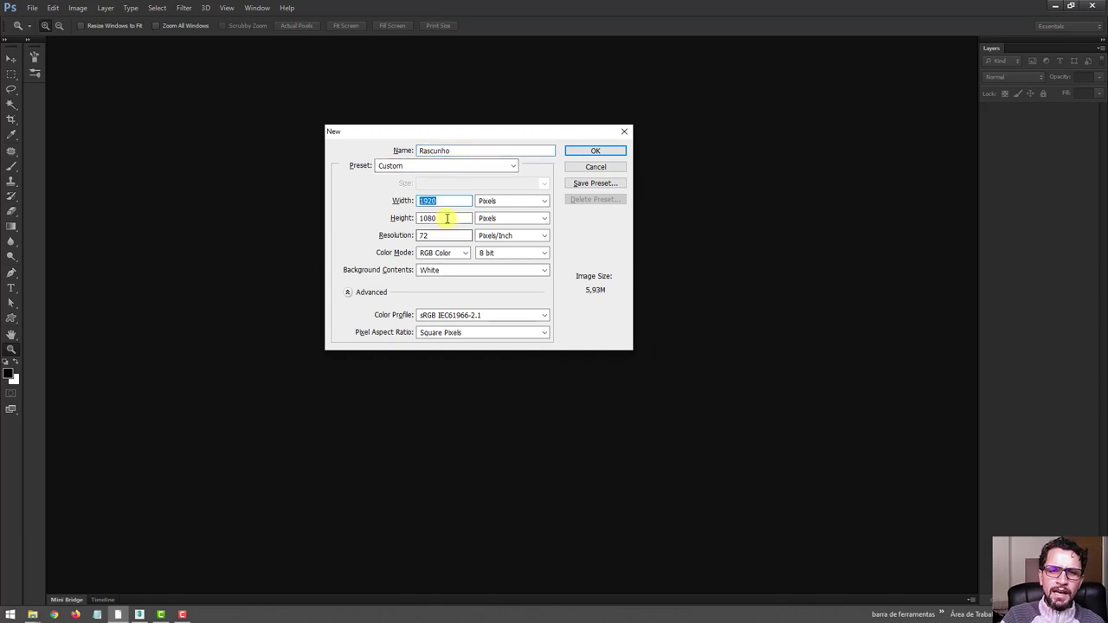
double_click(441, 218)
text(1)
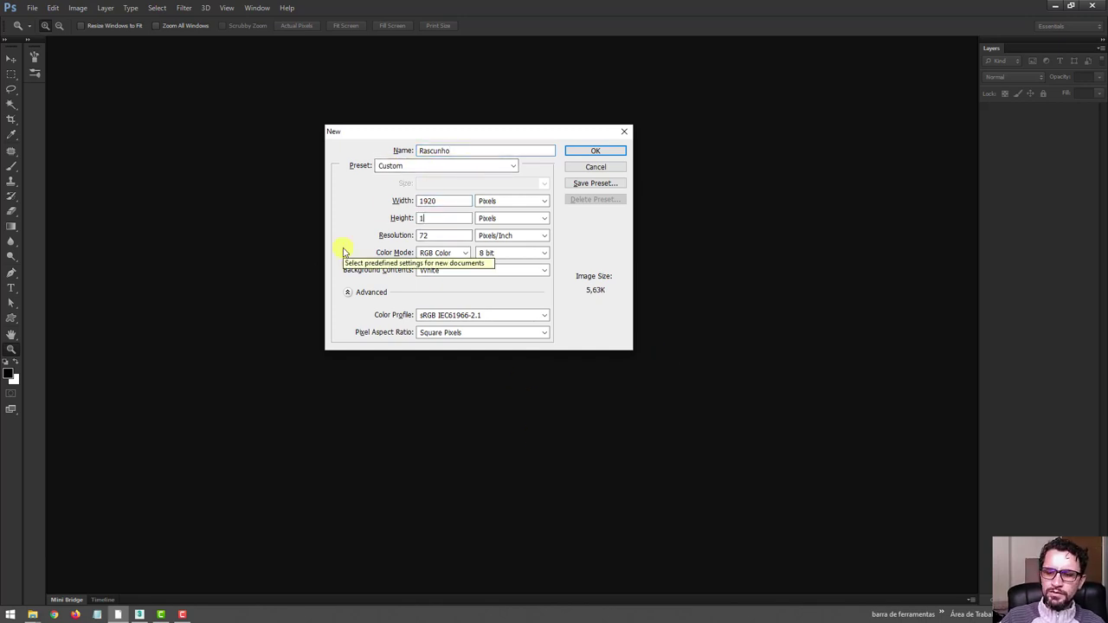
text(920)
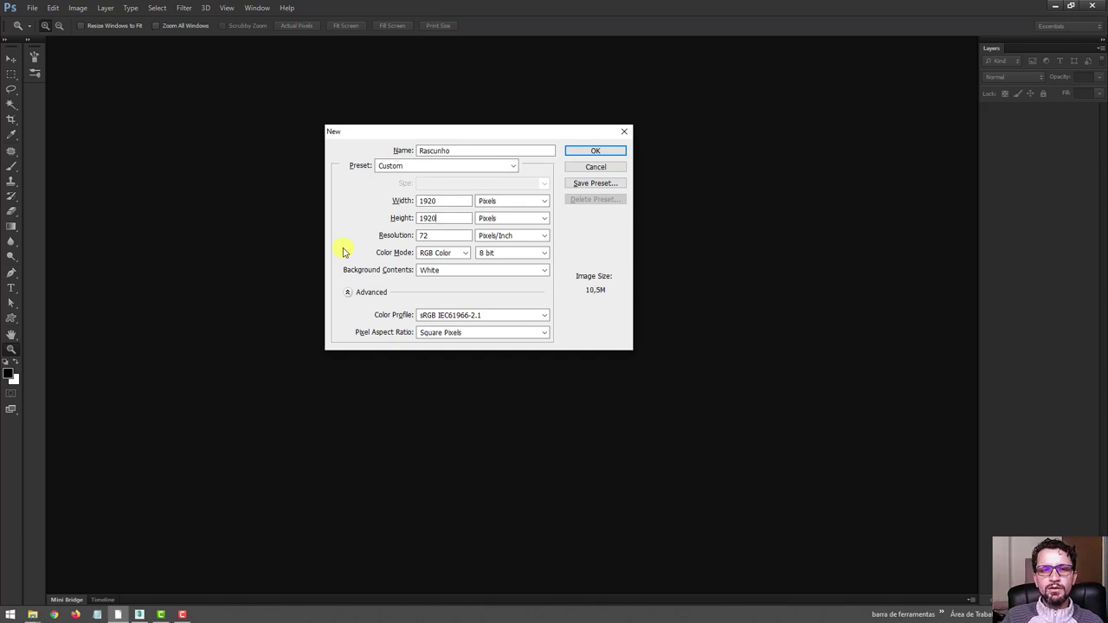
click(594, 153)
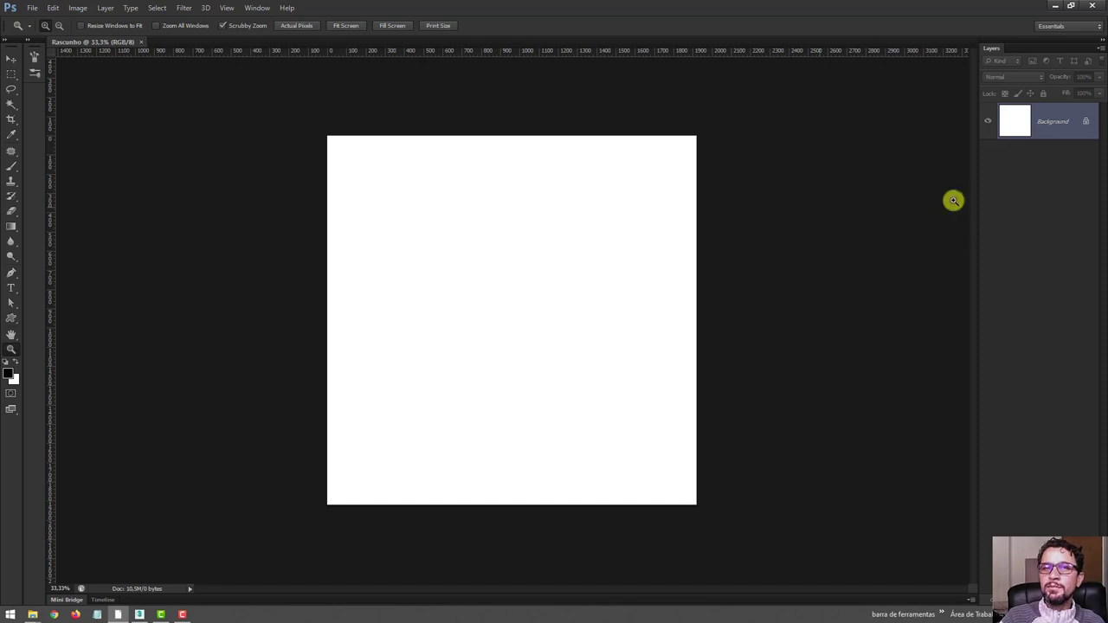
click(1072, 599)
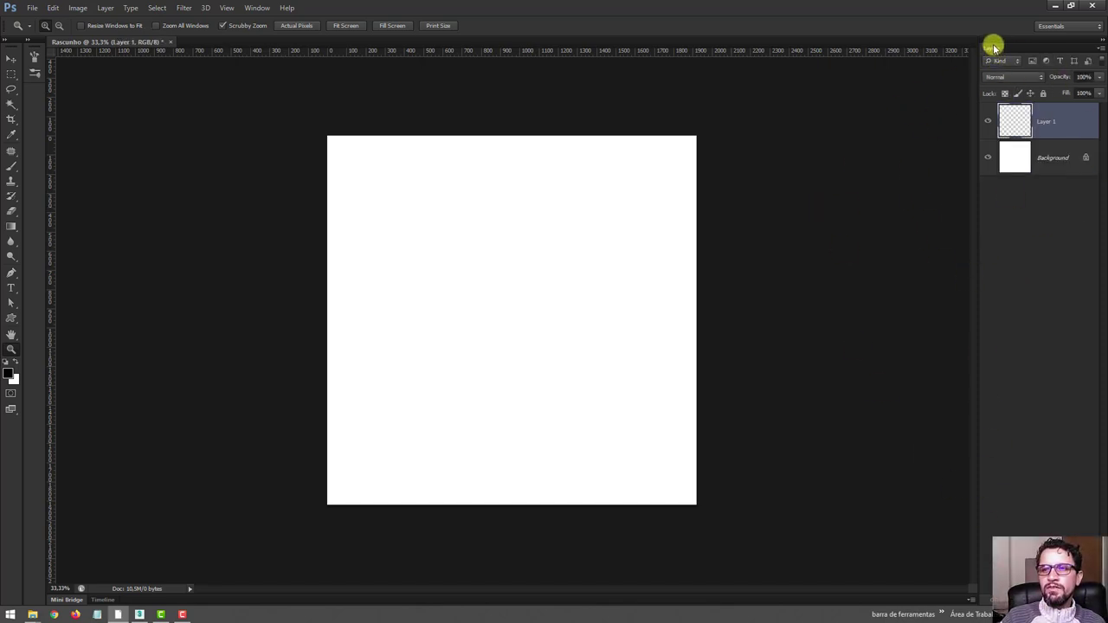
drag(991, 46, 930, 107)
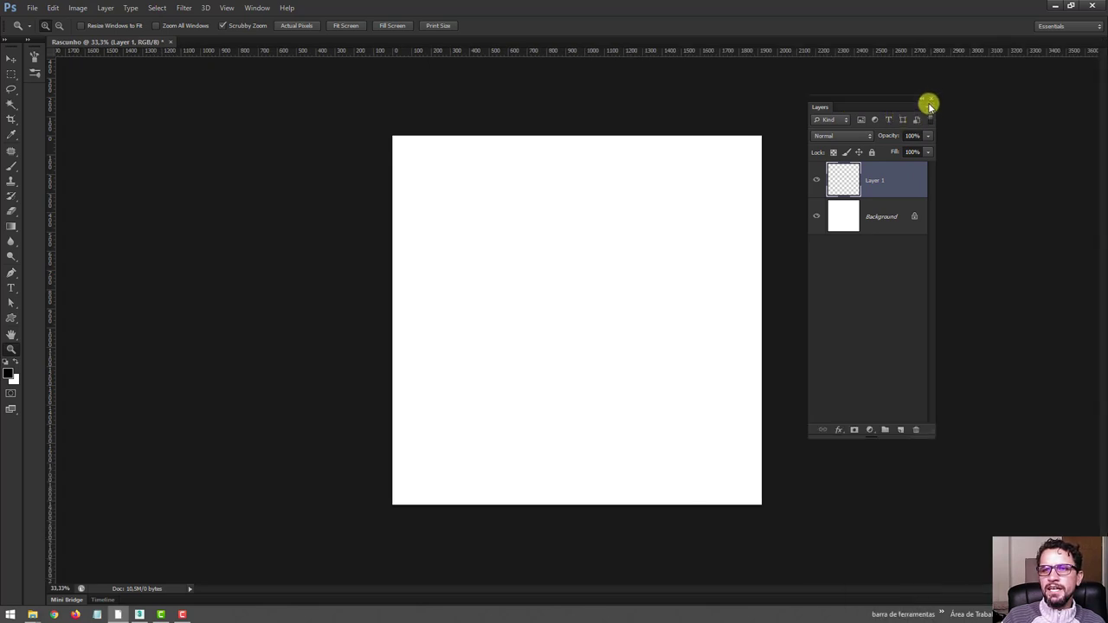
click(929, 101)
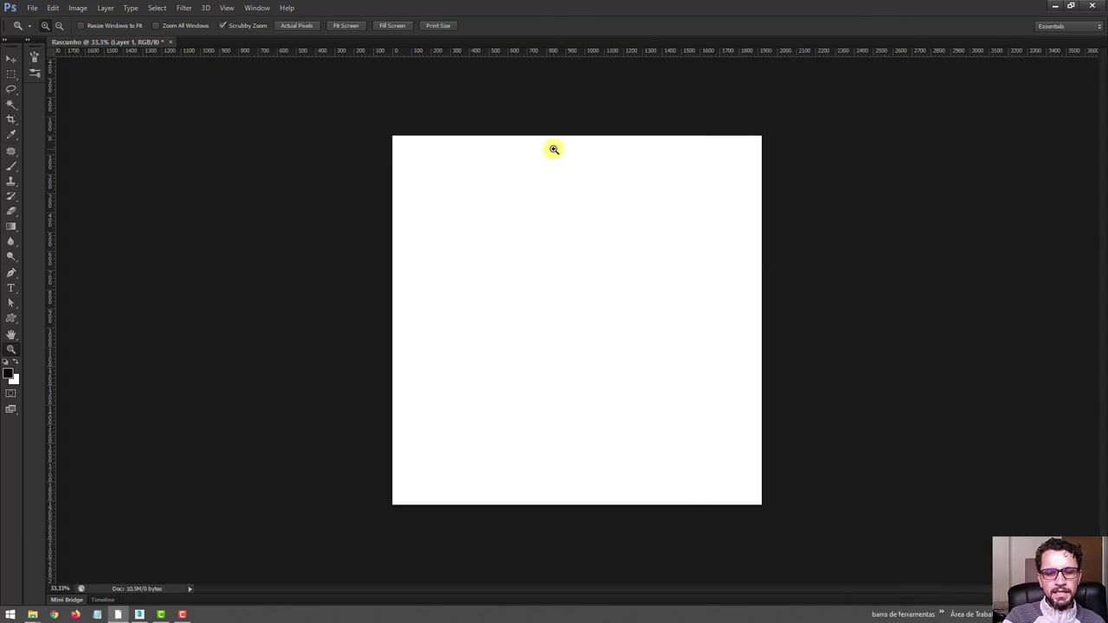
key(F7)
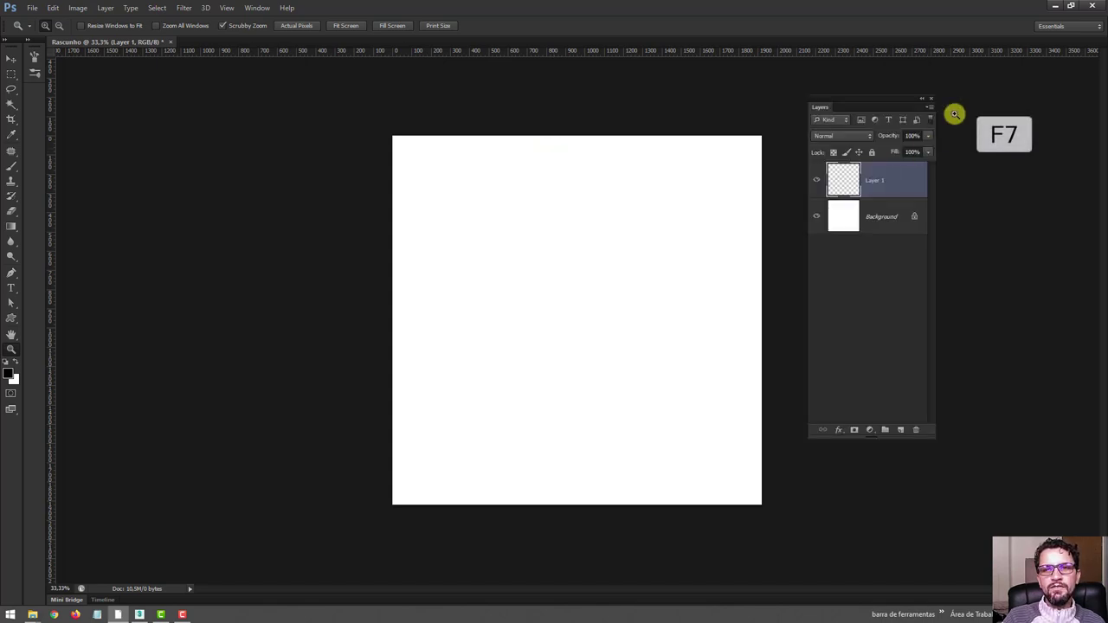
drag(892, 100, 931, 106)
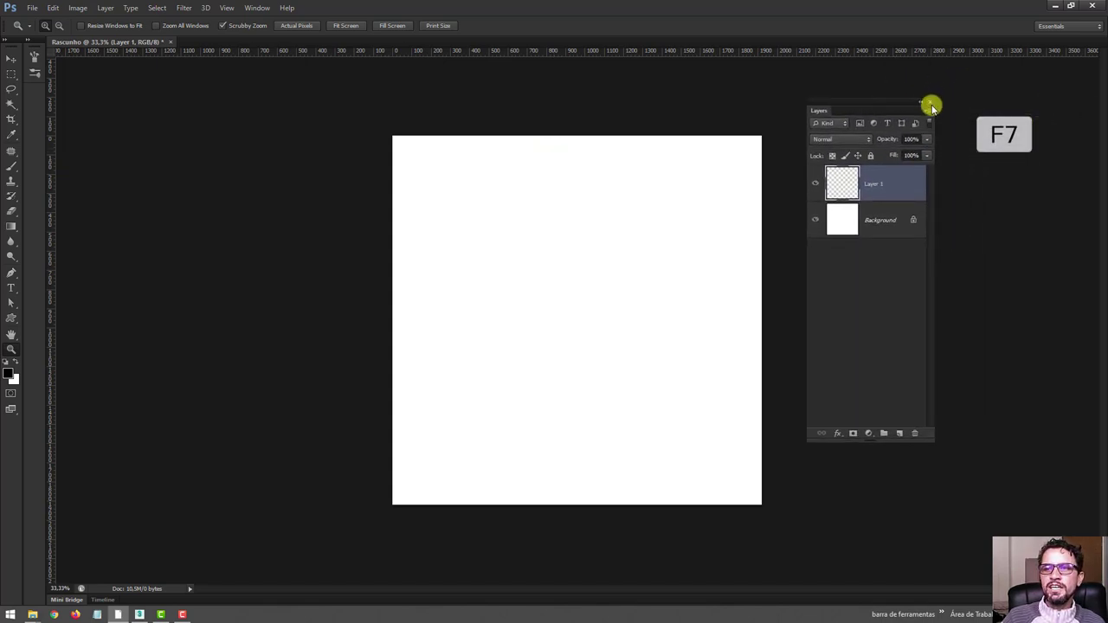
click(930, 106)
click(257, 7)
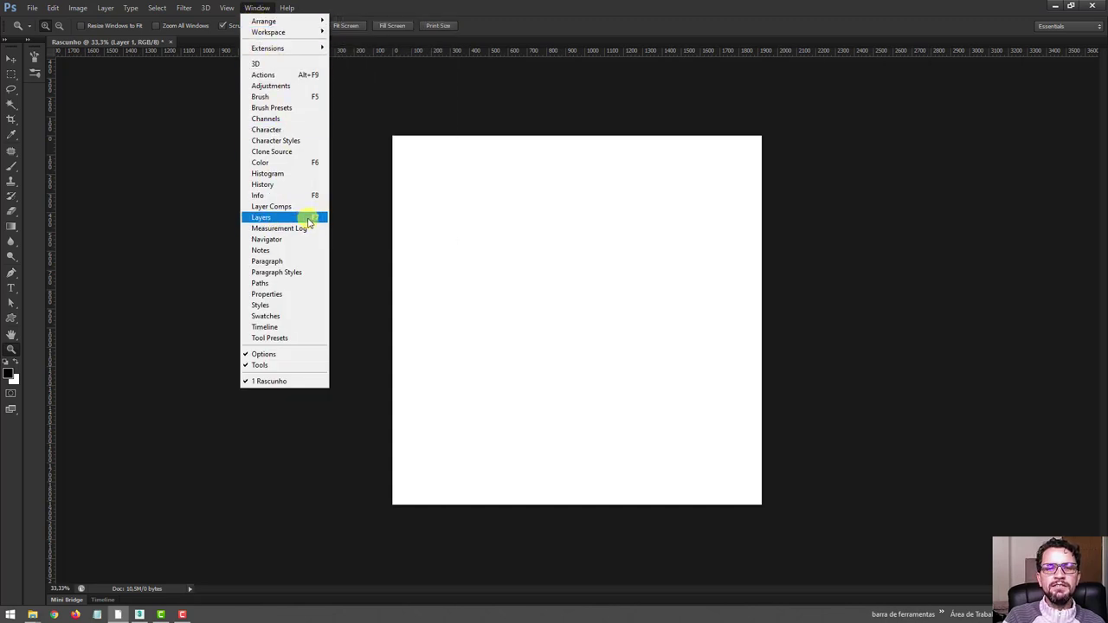
click(308, 224)
drag(860, 102, 1100, 111)
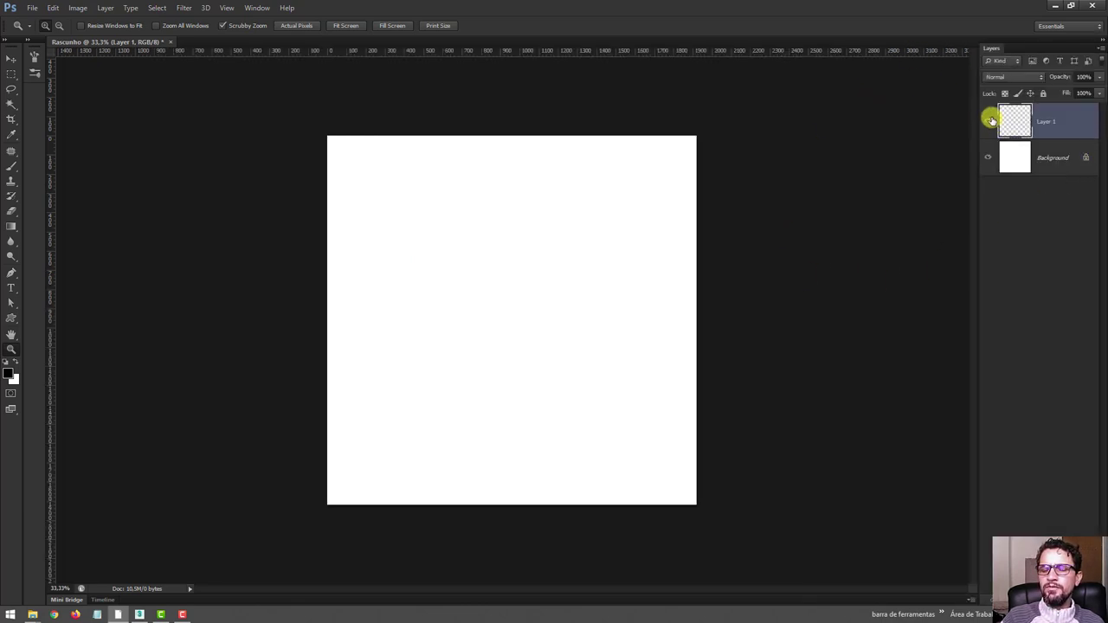
Paint a black N-shaped test stroke on Layer 1, then erase it with the Eraser
click(11, 167)
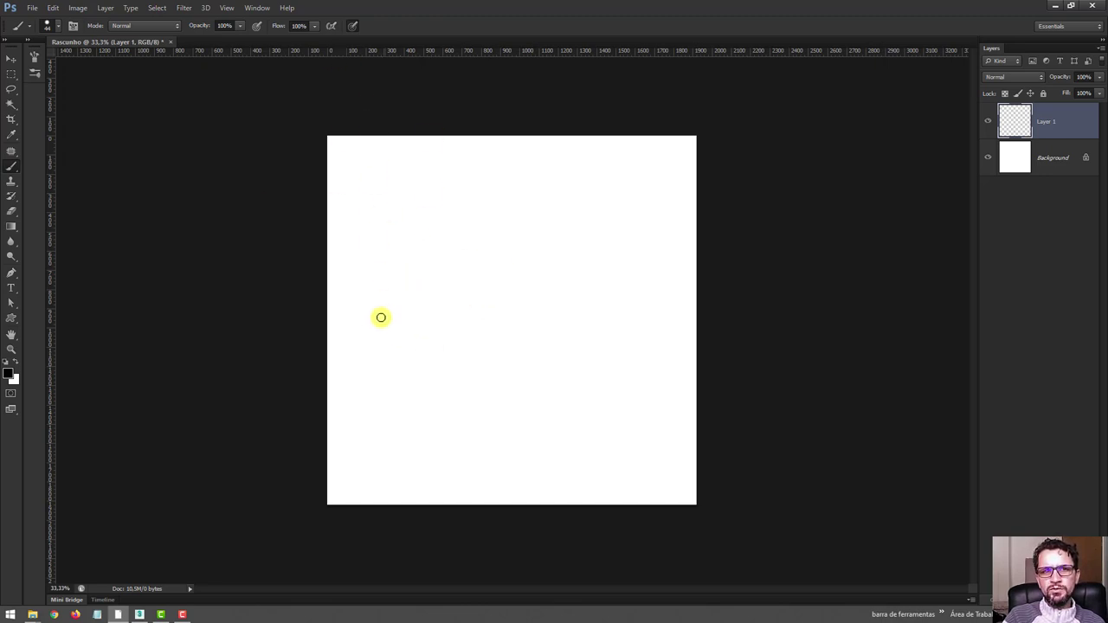
mouse_move(380, 317)
mouse_down()
mouse_move(568, 267)
mouse_move(611, 360)
mouse_up()
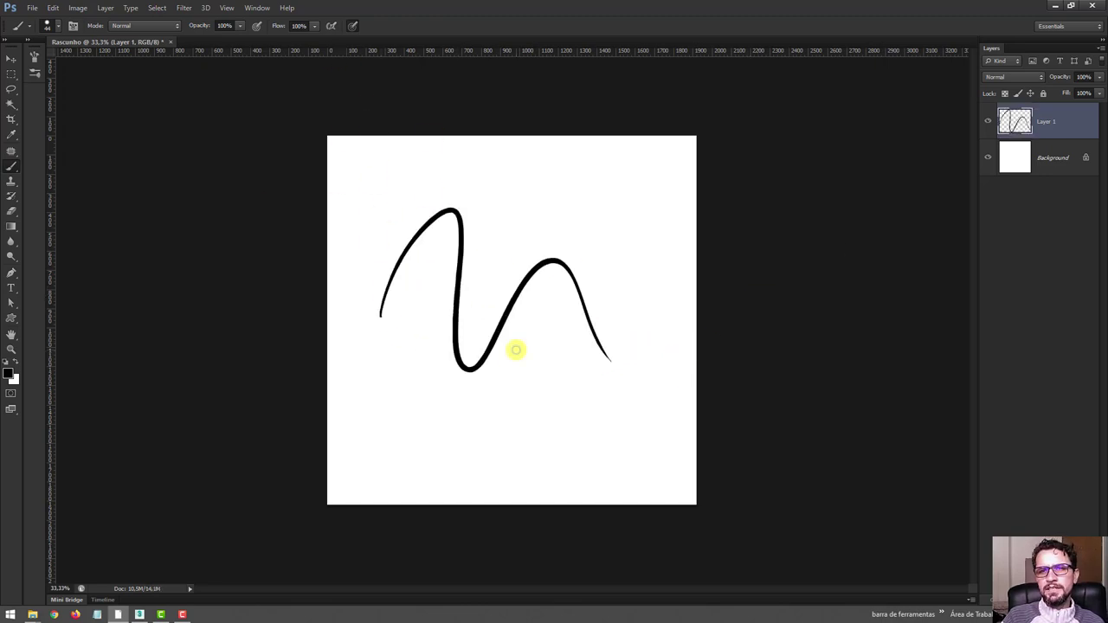
click(11, 210)
drag(548, 260, 490, 348)
mouse_move(456, 270)
mouse_down()
mouse_move(445, 227)
mouse_move(404, 262)
mouse_up()
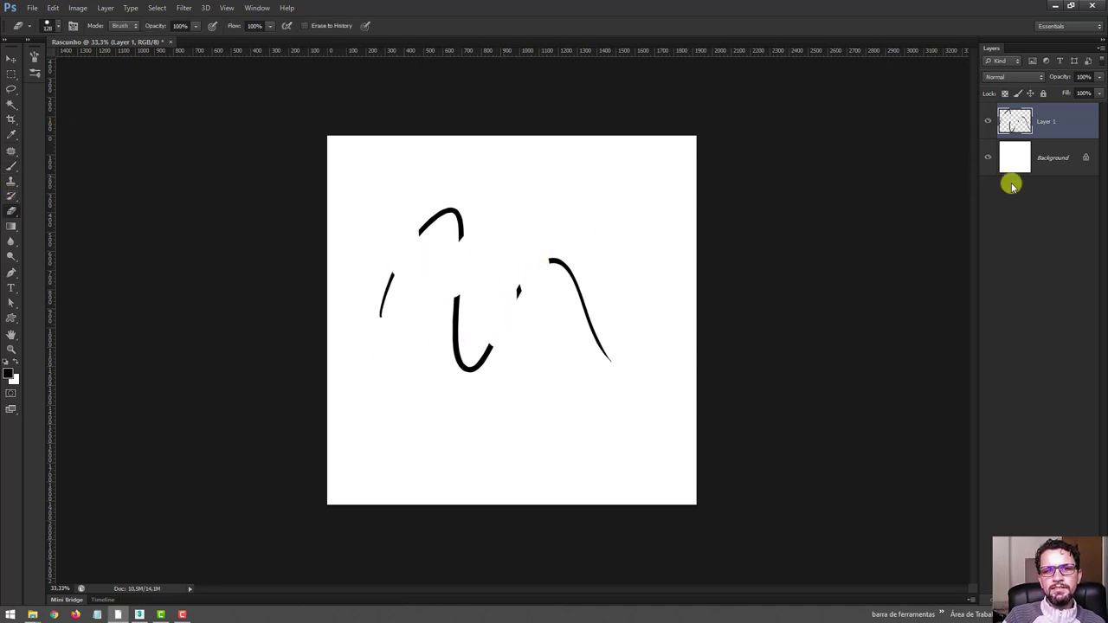
click(987, 121)
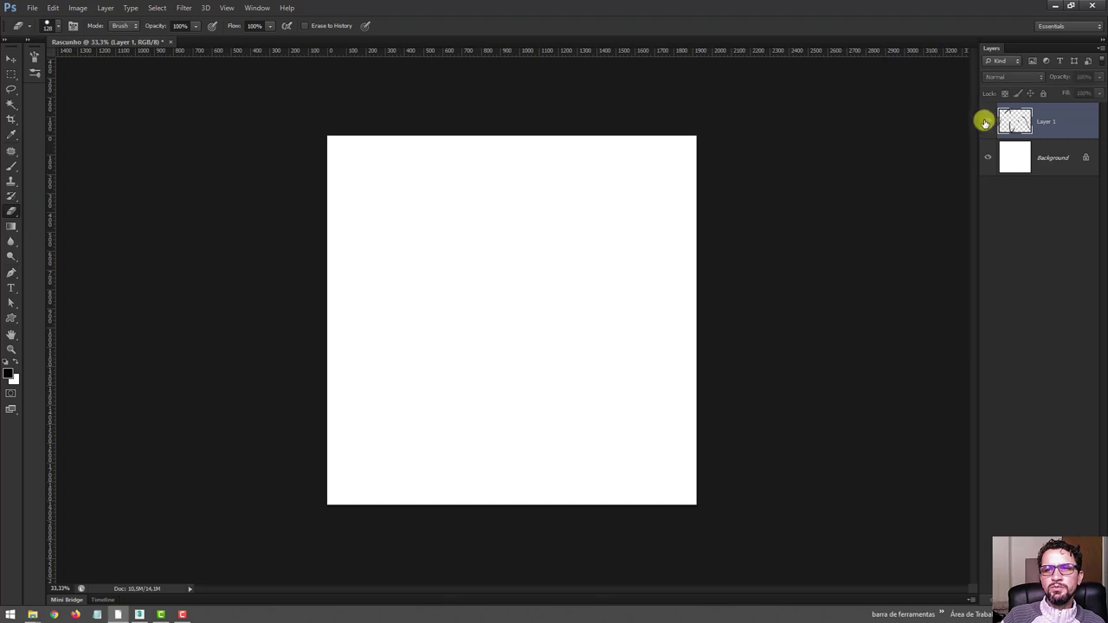
click(988, 121)
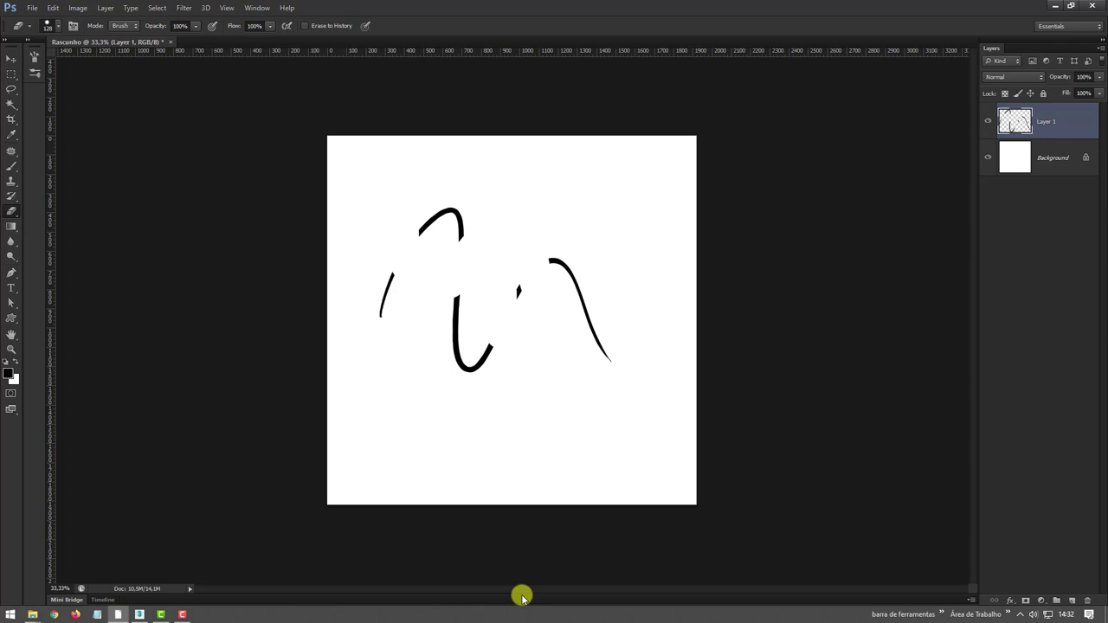
mouse_move(384, 287)
mouse_down()
mouse_move(396, 280)
mouse_move(443, 339)
mouse_move(510, 263)
mouse_move(510, 294)
mouse_move(574, 300)
mouse_up()
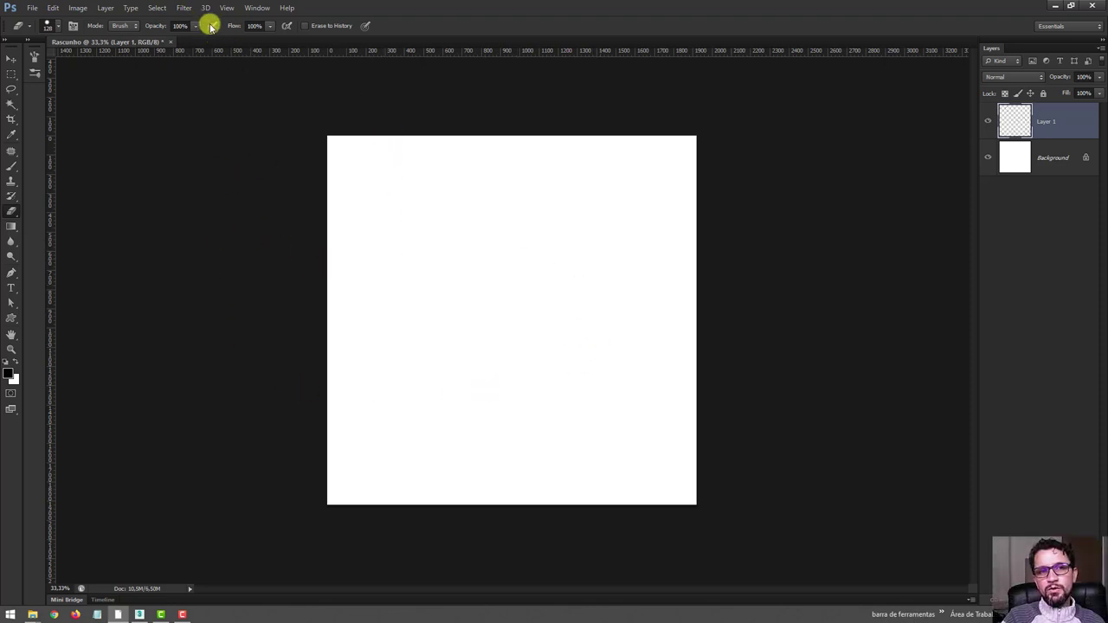
Enable airbrush, paint grey and black test strokes, then delete them from Layer 1
click(11, 167)
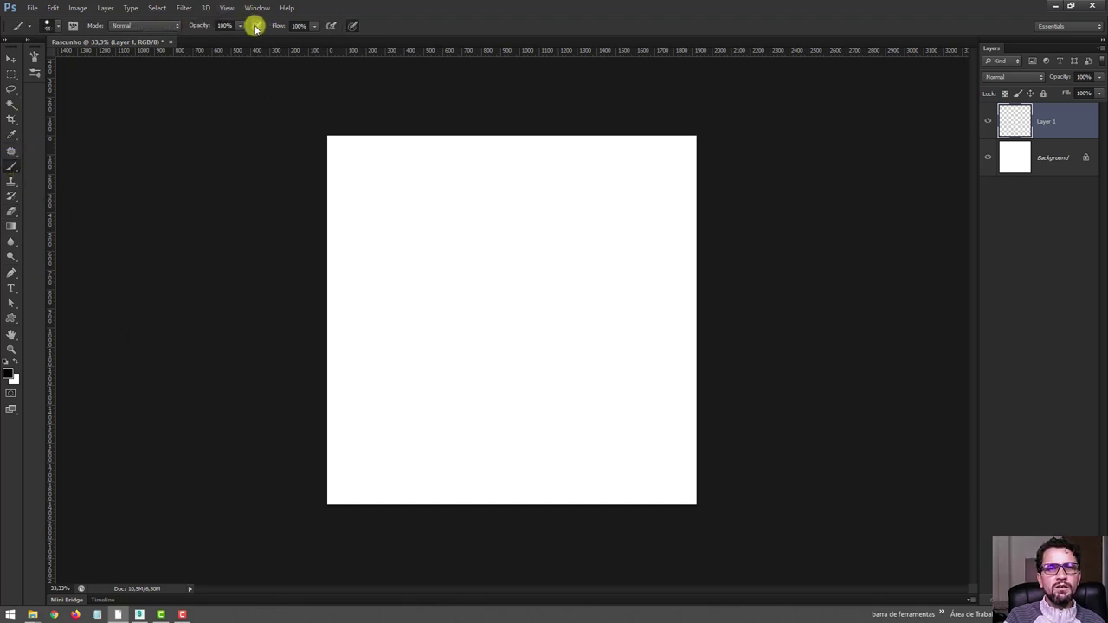
click(332, 26)
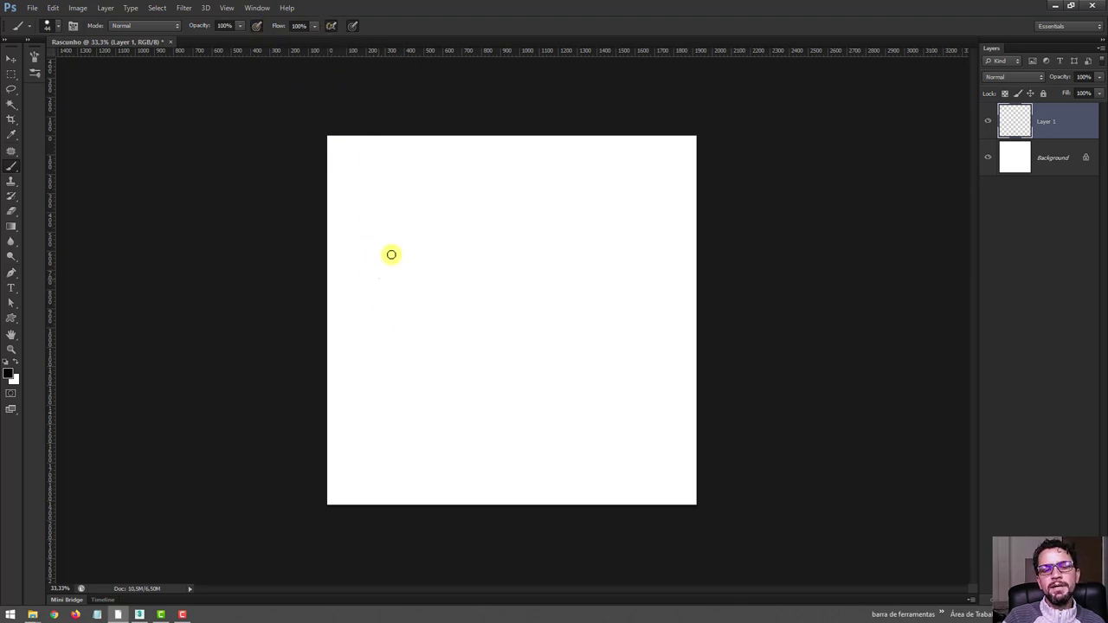
mouse_move(391, 254)
mouse_down()
mouse_move(603, 408)
mouse_move(619, 402)
mouse_up()
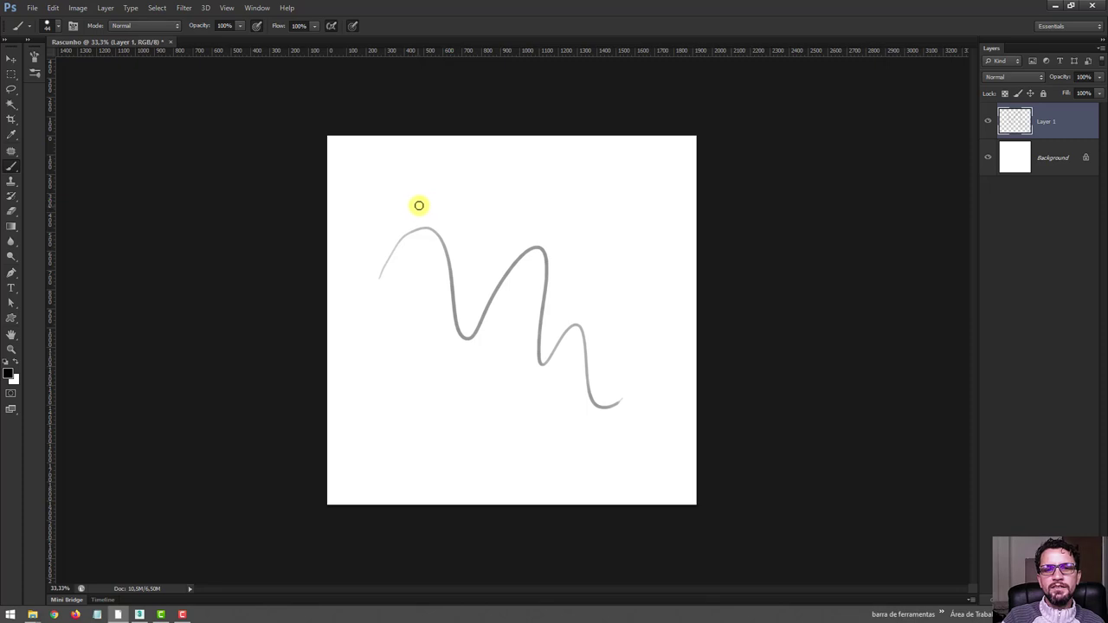
mouse_move(418, 205)
mouse_down()
mouse_move(490, 234)
mouse_move(573, 248)
mouse_move(598, 328)
mouse_up()
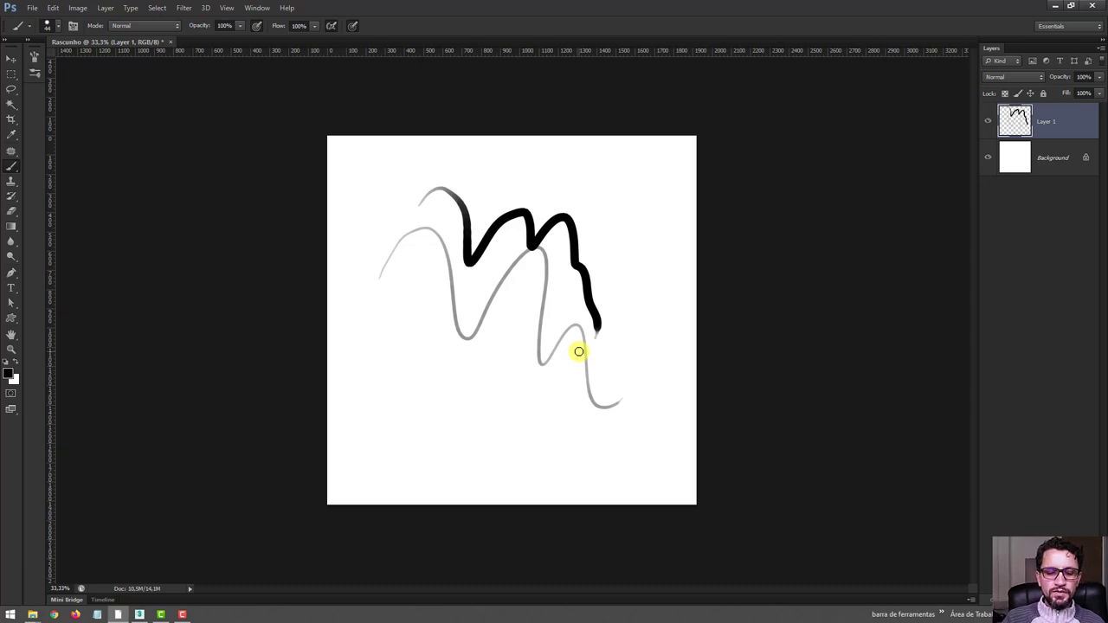
key(Delete)
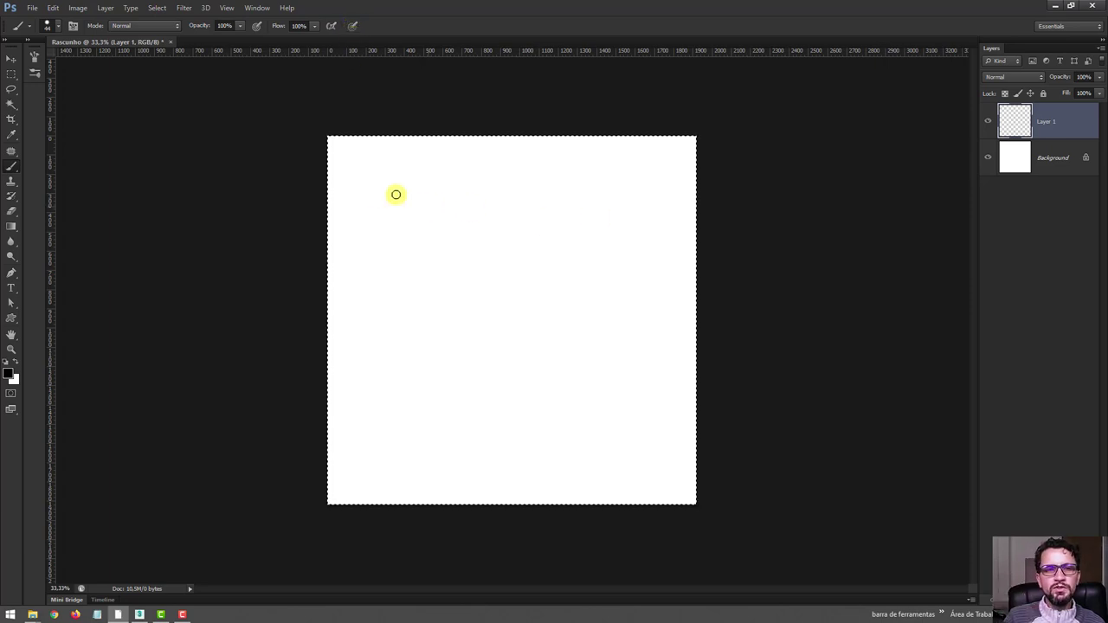
Set brush opacity to 15% and scribble light grey test strokes
click(223, 26)
text(15)
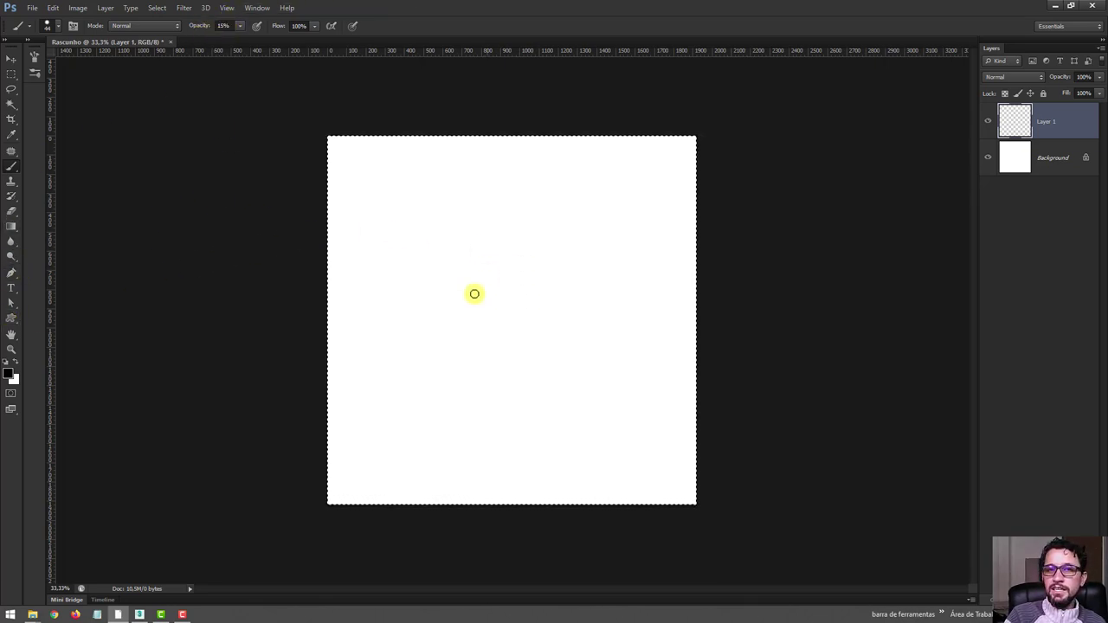
drag(443, 305, 539, 353)
drag(394, 256, 448, 210)
mouse_move(466, 320)
mouse_down()
mouse_move(433, 292)
mouse_move(428, 341)
mouse_move(524, 257)
mouse_move(514, 245)
mouse_up()
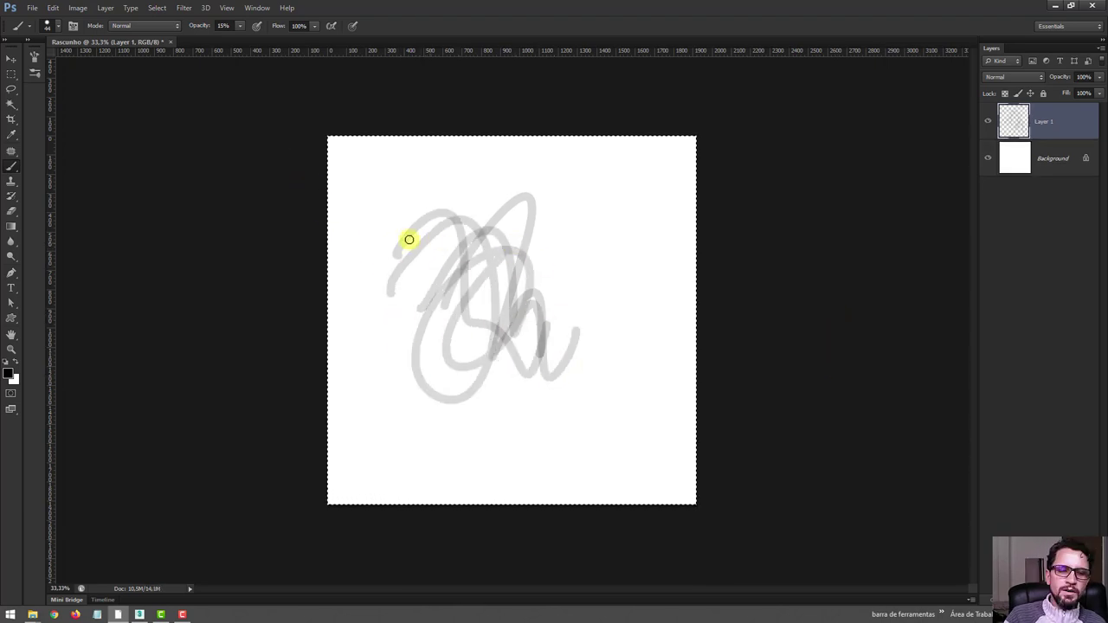
Erase the grey scribbles, delete the remaining mark and deselect
click(12, 211)
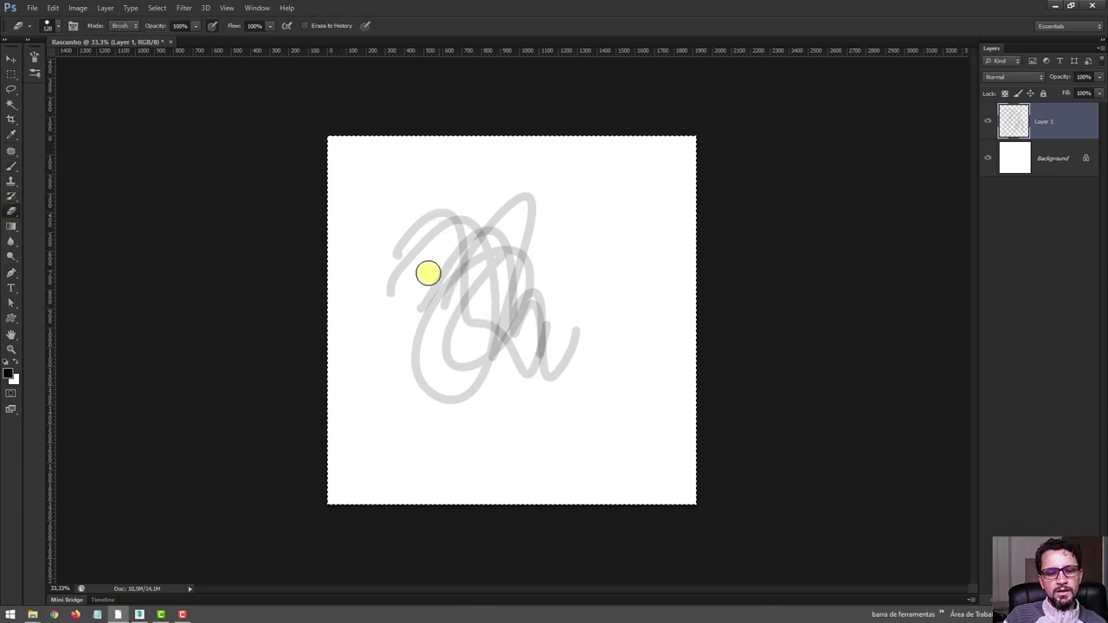
key(e)
mouse_move(416, 248)
mouse_down()
mouse_move(442, 272)
mouse_move(435, 324)
mouse_up()
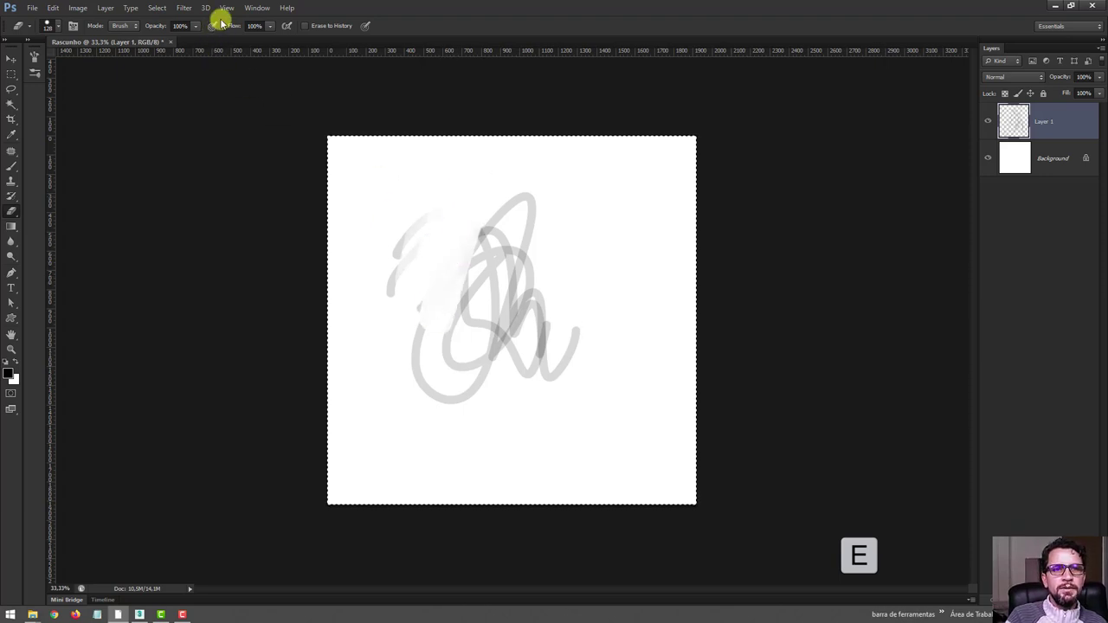
mouse_move(453, 267)
mouse_down()
mouse_move(413, 237)
mouse_move(482, 297)
mouse_move(466, 393)
mouse_move(525, 321)
mouse_move(580, 317)
mouse_move(534, 183)
mouse_move(382, 309)
mouse_up()
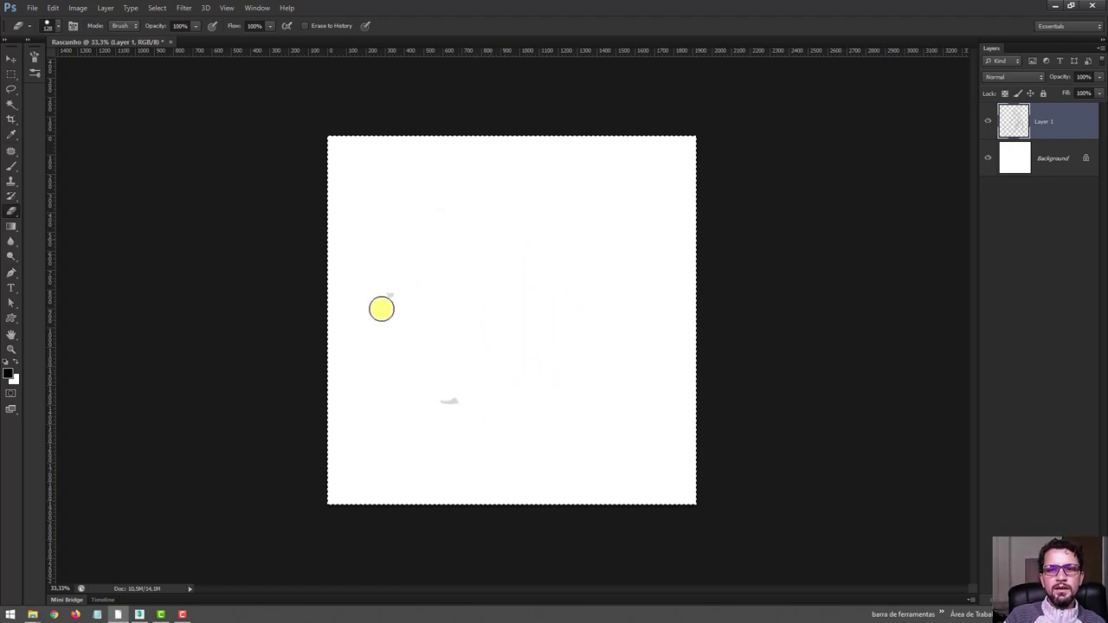
key(Delete)
key(ctrl+d)
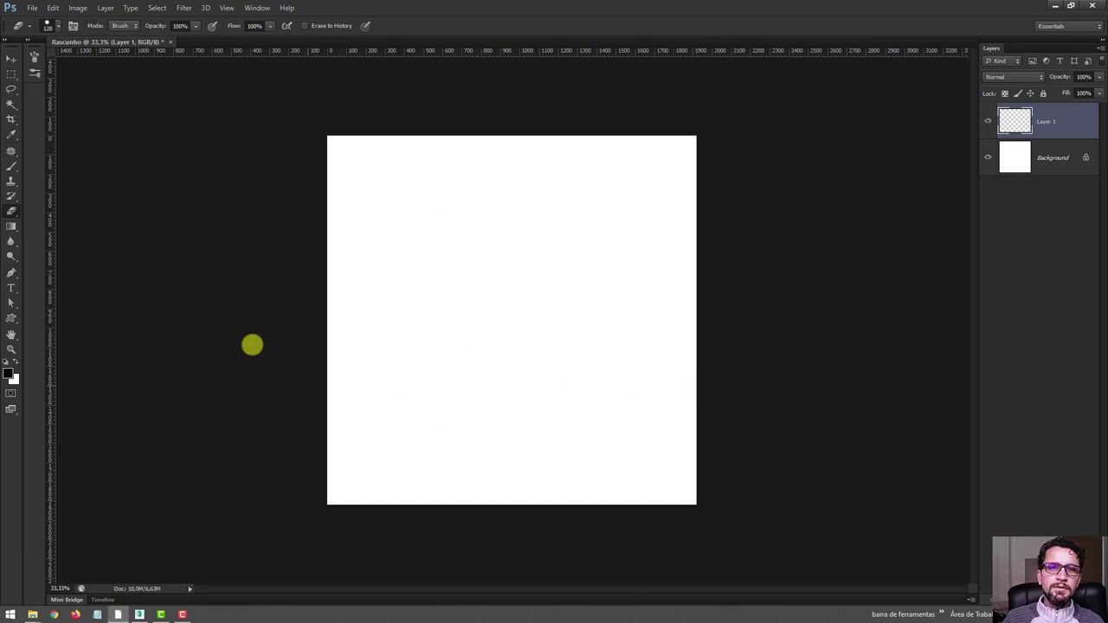
Place the Referências collage from the folder window into the Rascunho document
click(35, 615)
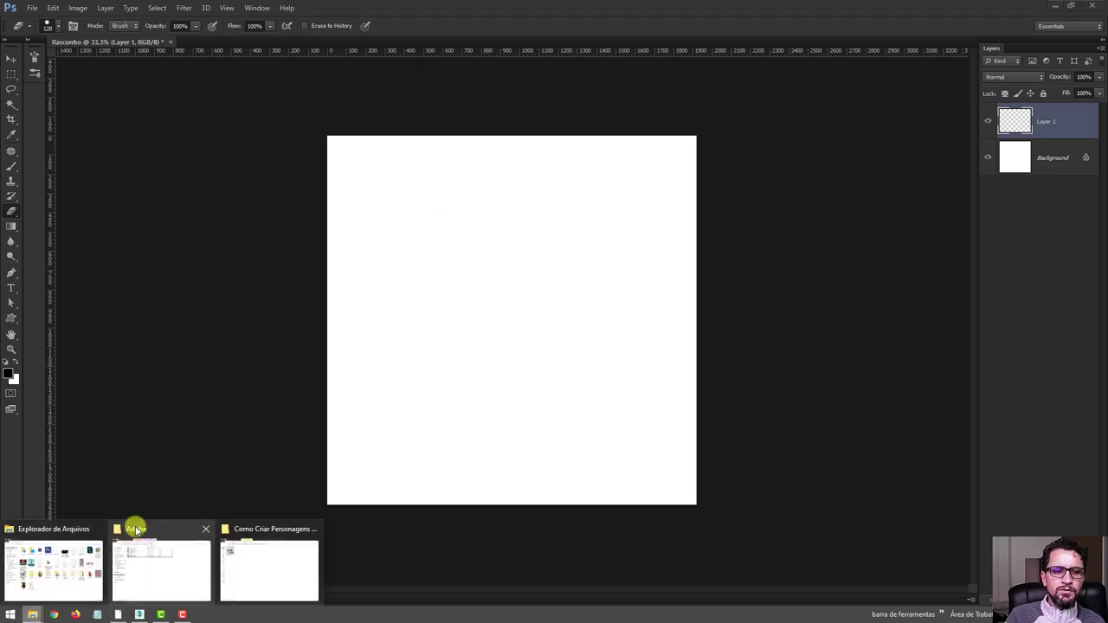
click(259, 572)
drag(654, 96, 1091, 143)
click(611, 271)
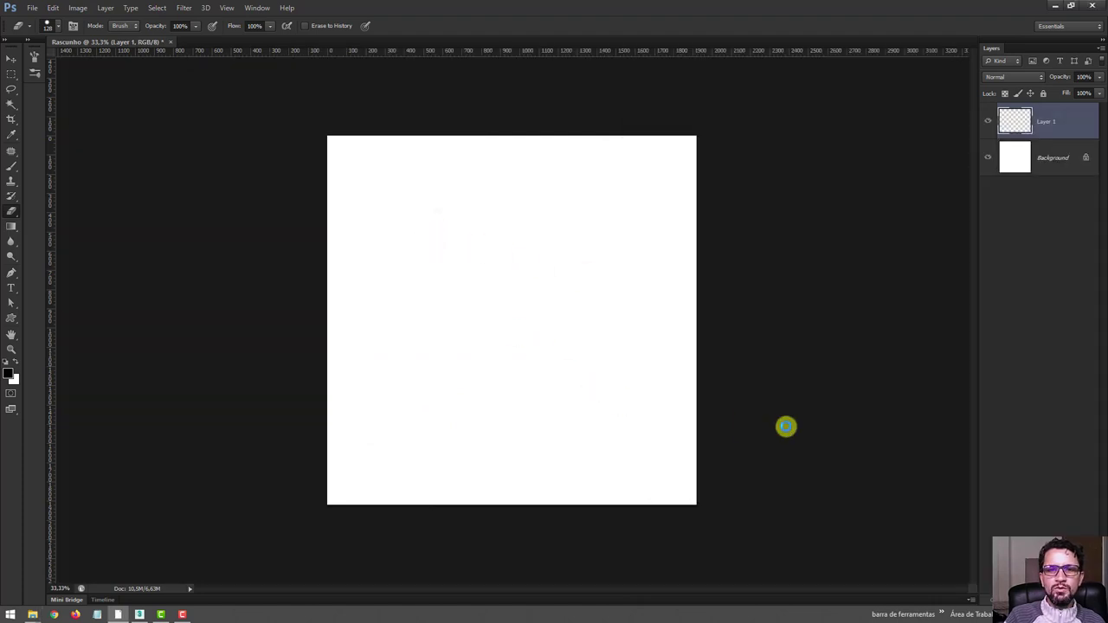
key(Return)
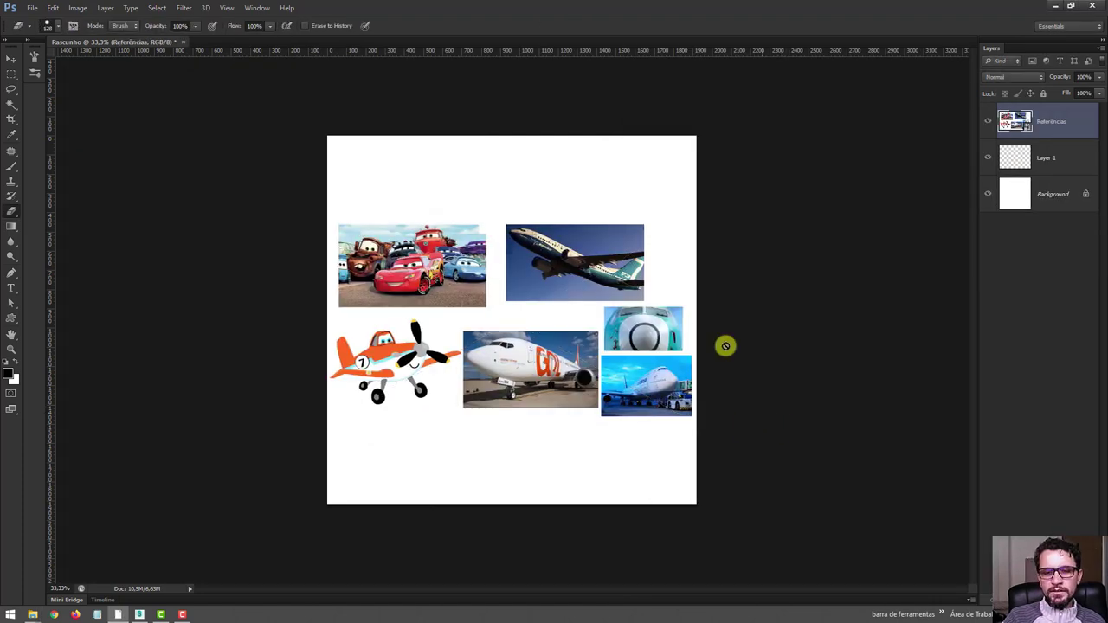
Move the Referências layer below Layer 1 and scale it down toward the canvas bottom
click(987, 124)
click(988, 121)
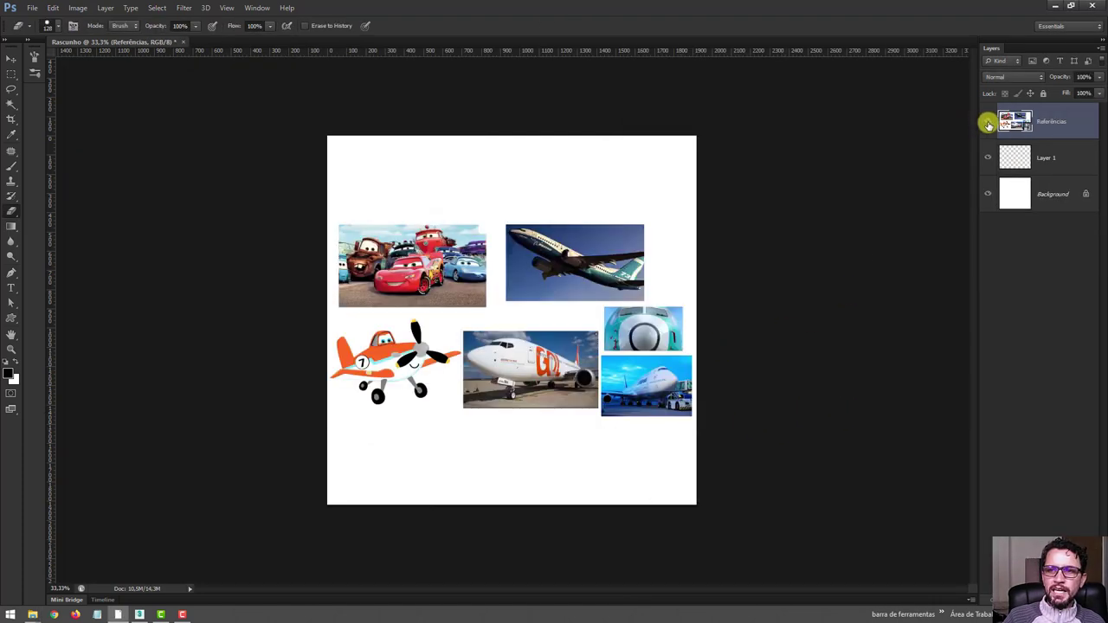
drag(1011, 123, 1012, 169)
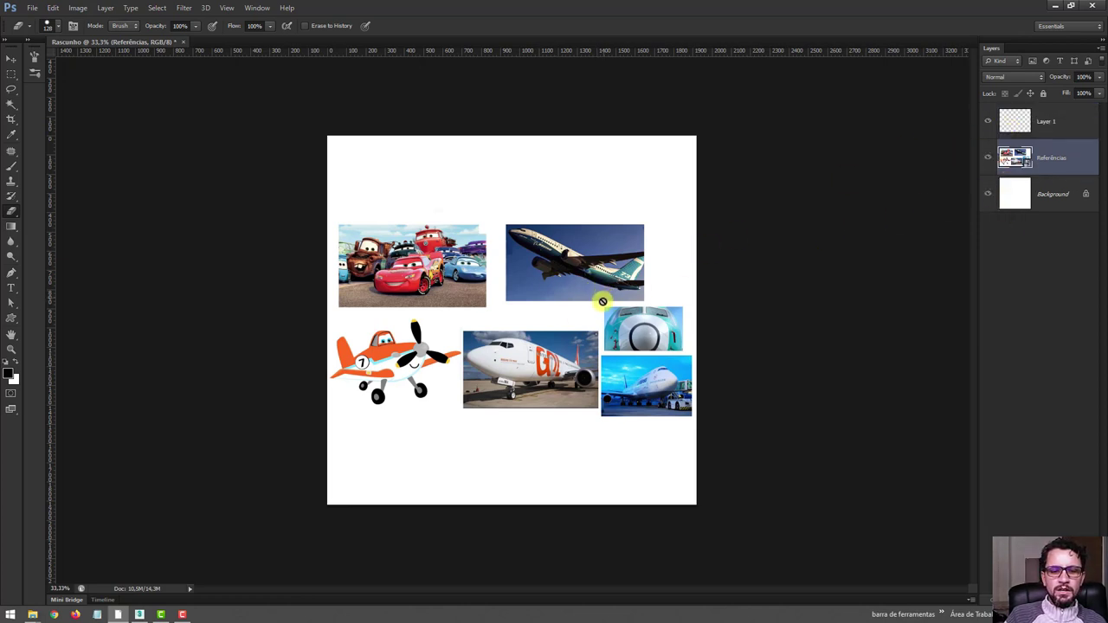
key(ctrl+t)
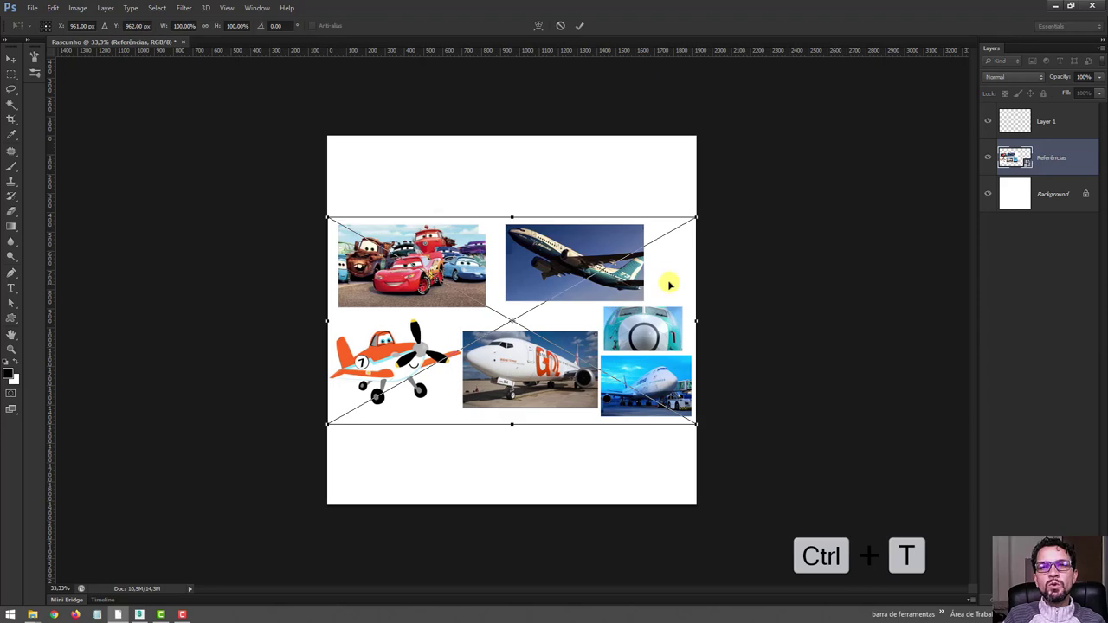
drag(685, 223, 610, 262)
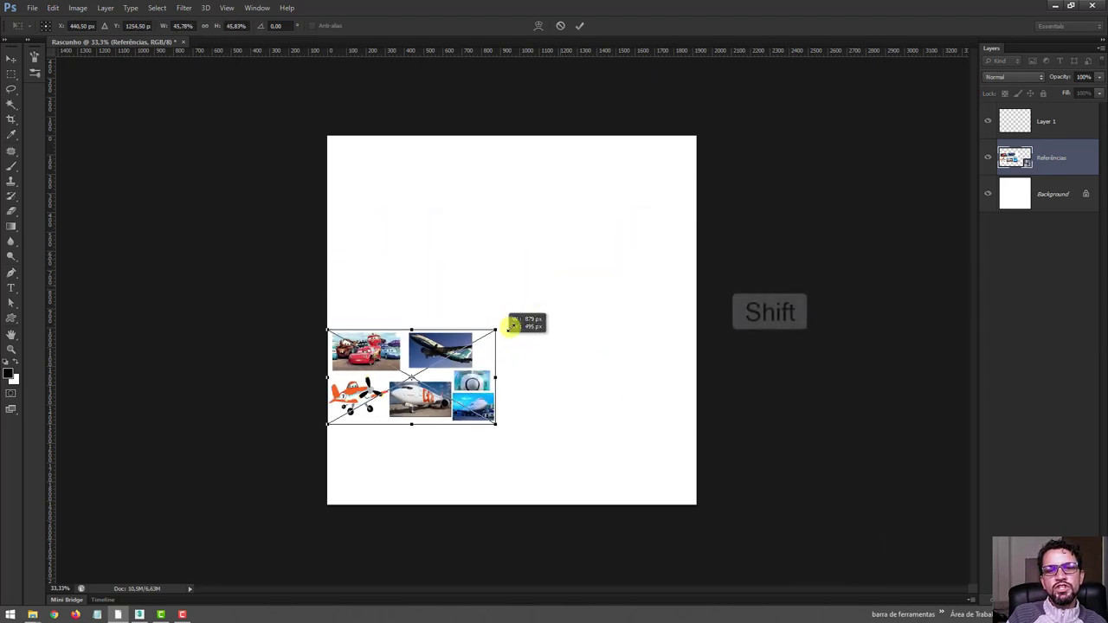
mouse_move(609, 262)
mouse_down()
mouse_move(560, 292)
mouse_move(577, 286)
mouse_up()
mouse_move(515, 341)
mouse_down()
mouse_move(524, 378)
mouse_move(535, 367)
mouse_up()
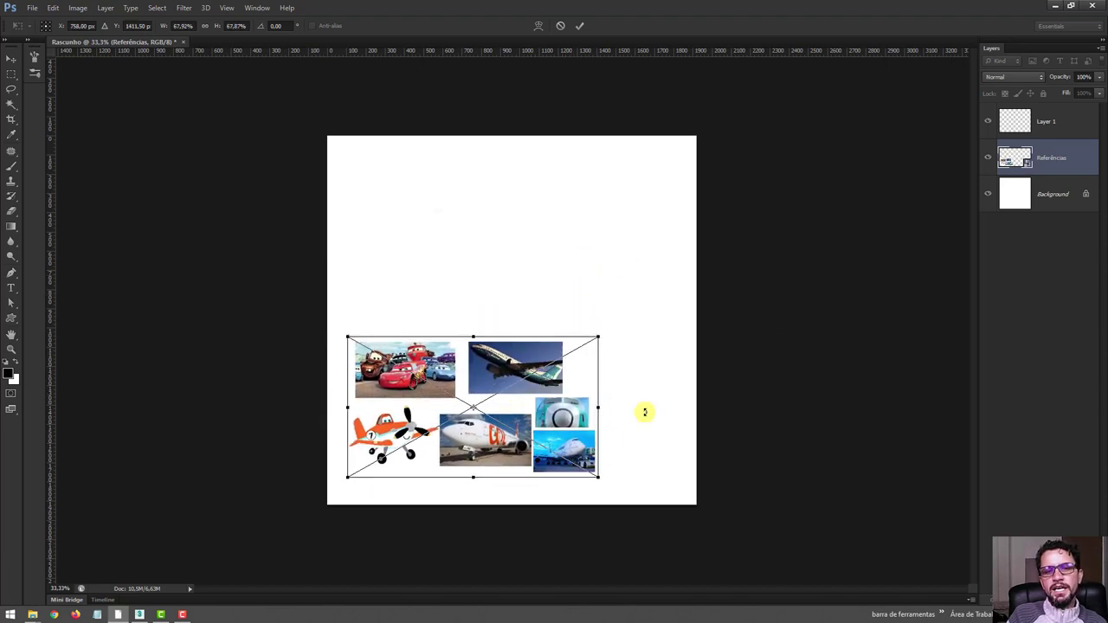
key(Return)
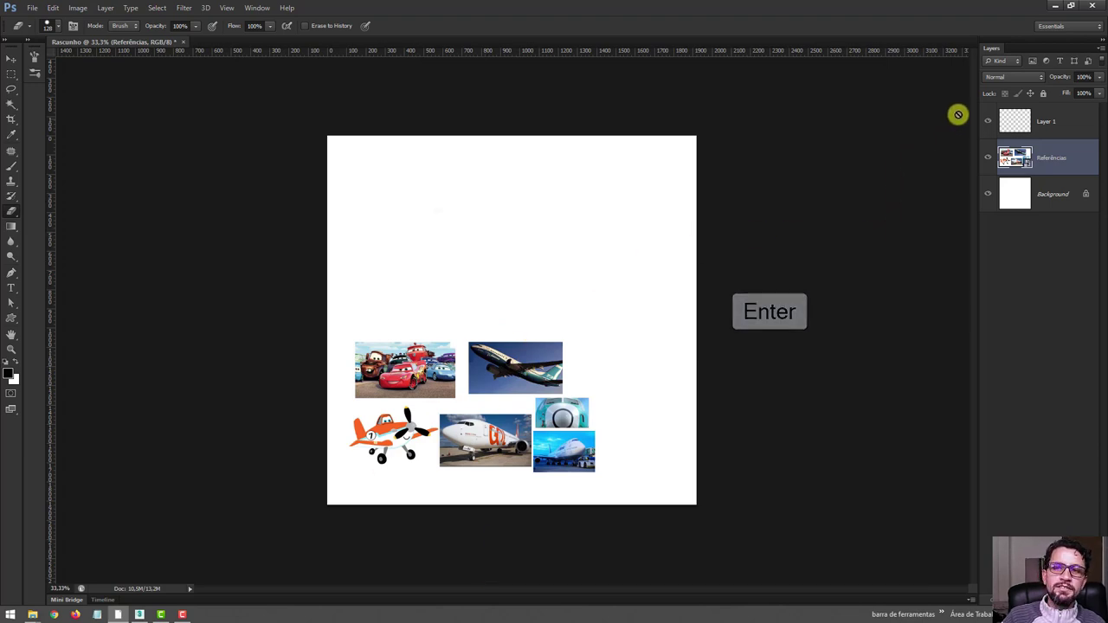
Set up the Brush on Layer 1 at 100% opacity with airbrush build-up enabled
click(1014, 121)
key(b)
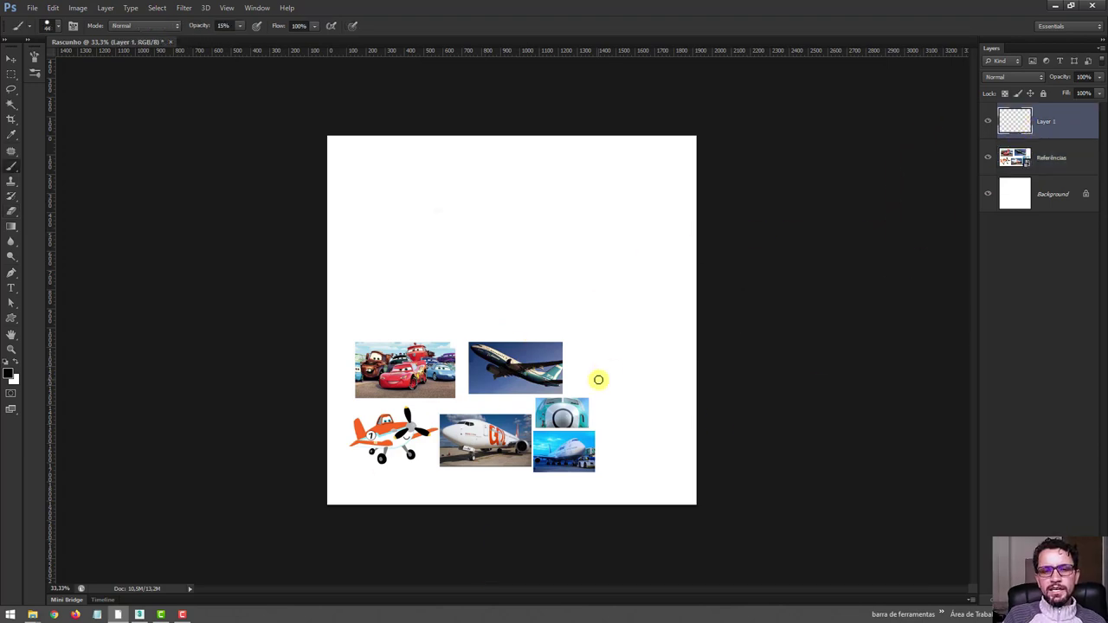
mouse_move(495, 327)
mouse_down()
mouse_move(450, 359)
mouse_move(548, 417)
mouse_move(524, 331)
mouse_up()
key(ctrl+z)
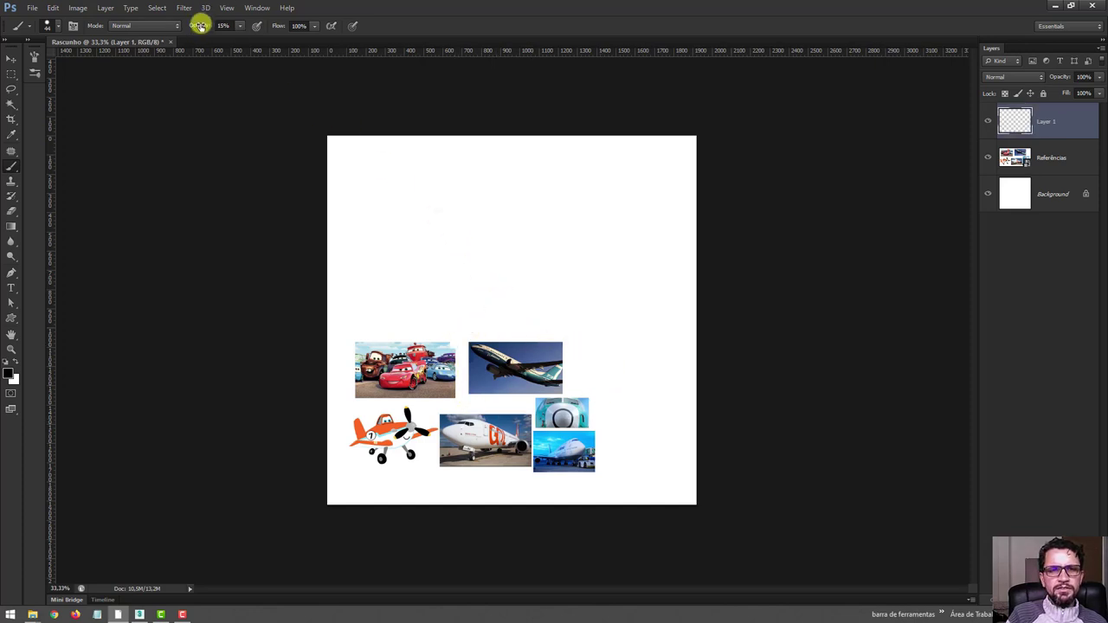
drag(198, 20, 438, 153)
click(329, 26)
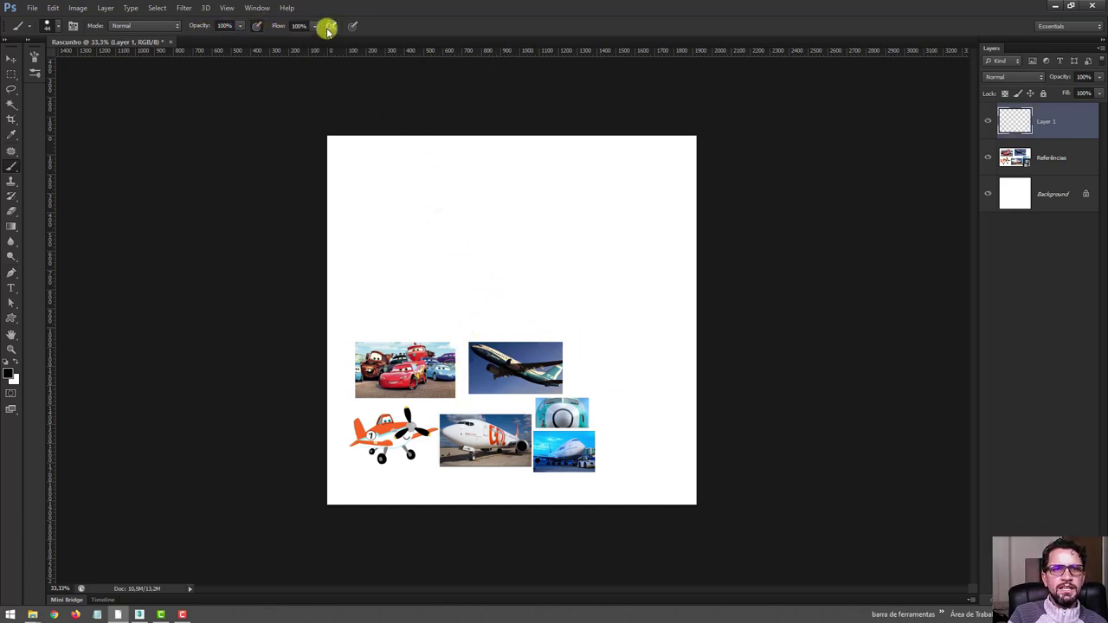
mouse_move(472, 321)
mouse_down()
mouse_move(476, 289)
mouse_move(465, 299)
mouse_move(485, 336)
mouse_up()
key(ctrl+z)
key(ctrl+z)
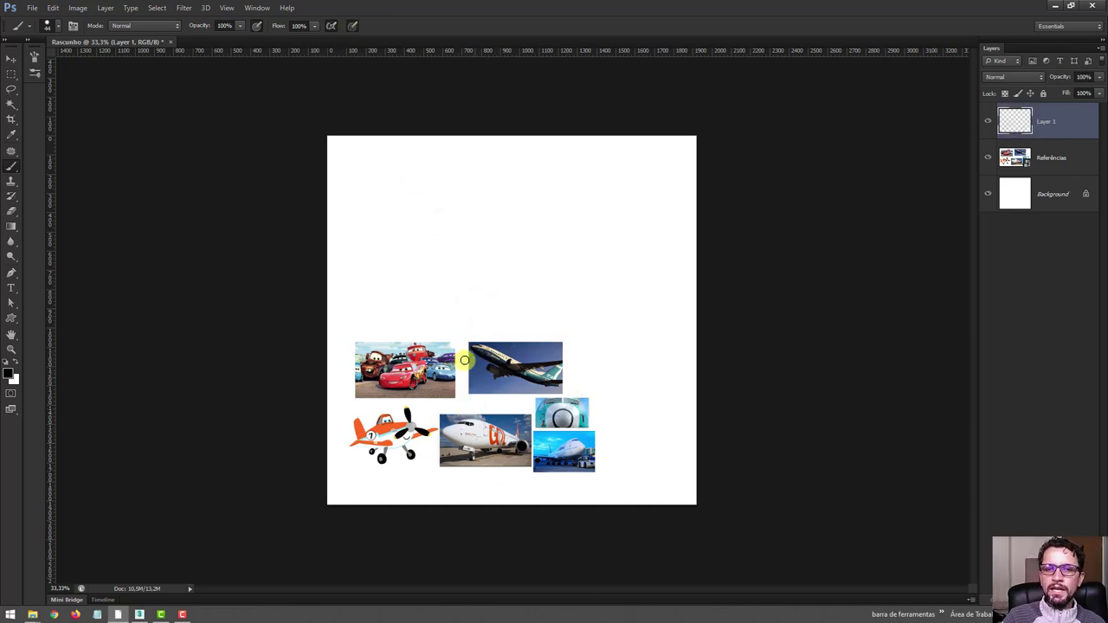
Move the Referências collage down-left, zoom into the upper canvas, and return to brushing on Layer 1
click(11, 58)
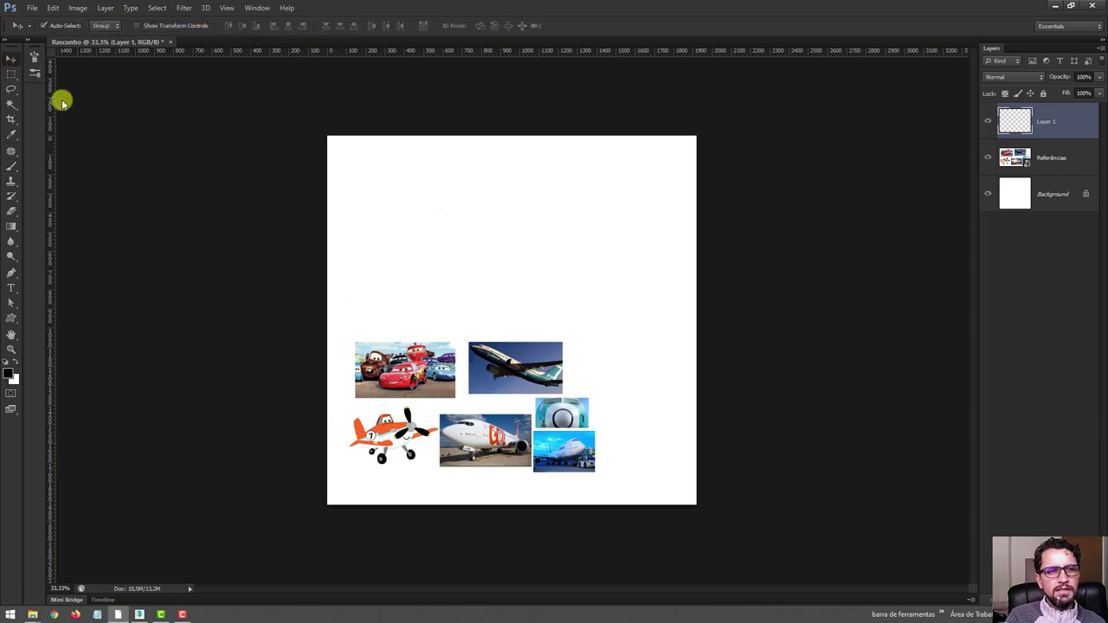
mouse_move(474, 389)
mouse_down()
mouse_move(446, 430)
mouse_move(455, 416)
mouse_up()
key(z)
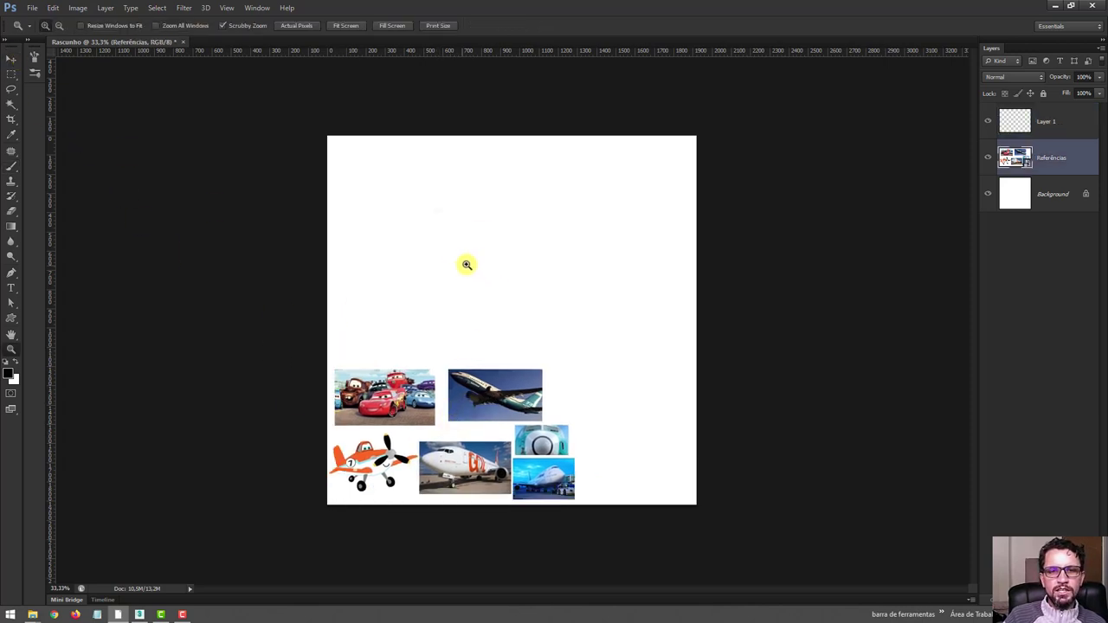
mouse_move(465, 262)
mouse_down()
mouse_move(495, 289)
mouse_move(485, 277)
mouse_up()
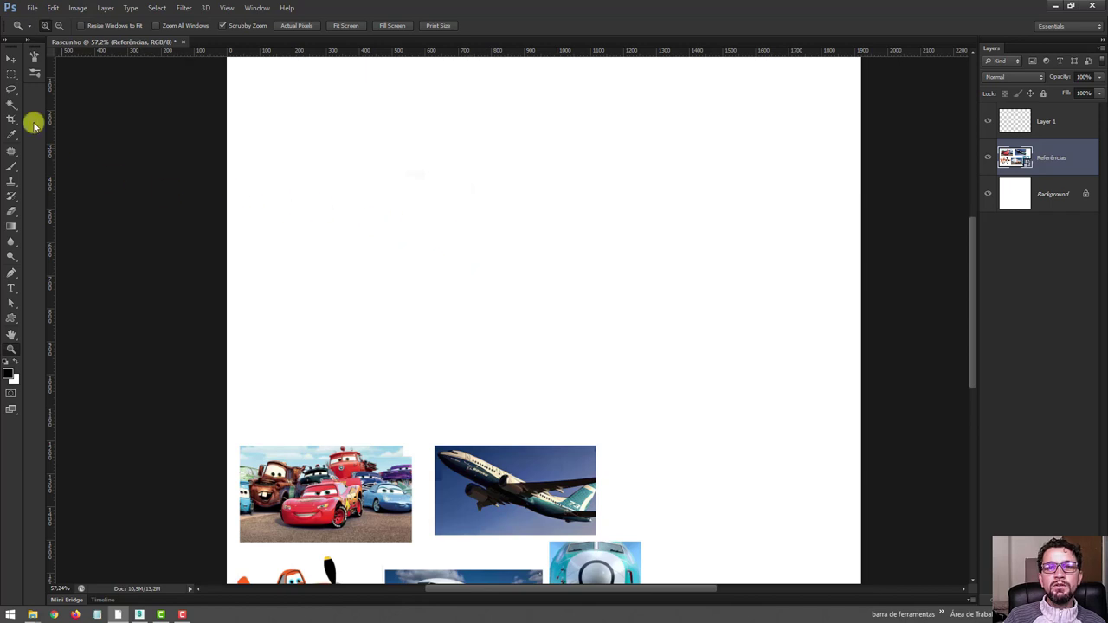
click(10, 166)
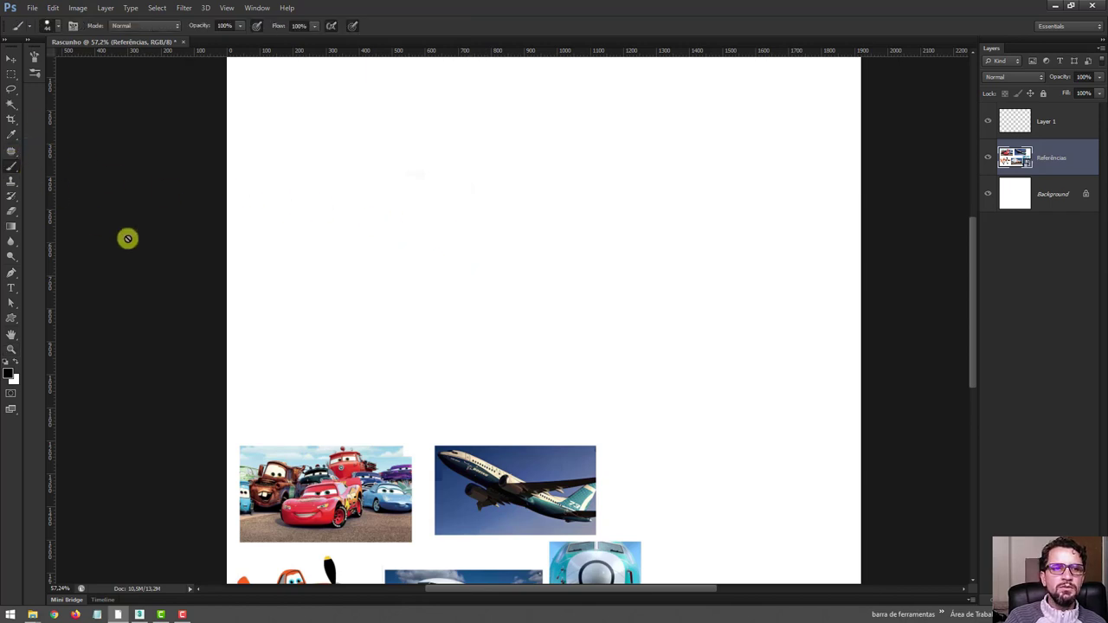
click(1007, 125)
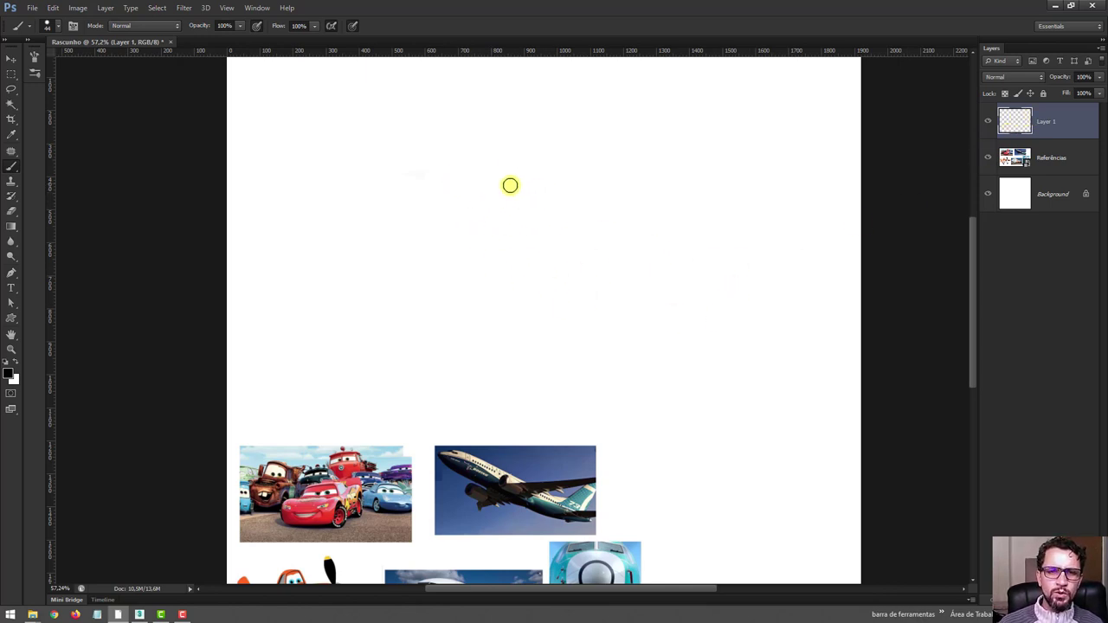
Sketch the grey fuselage oval and an arrow pointing at the jet photo
drag(500, 175, 537, 317)
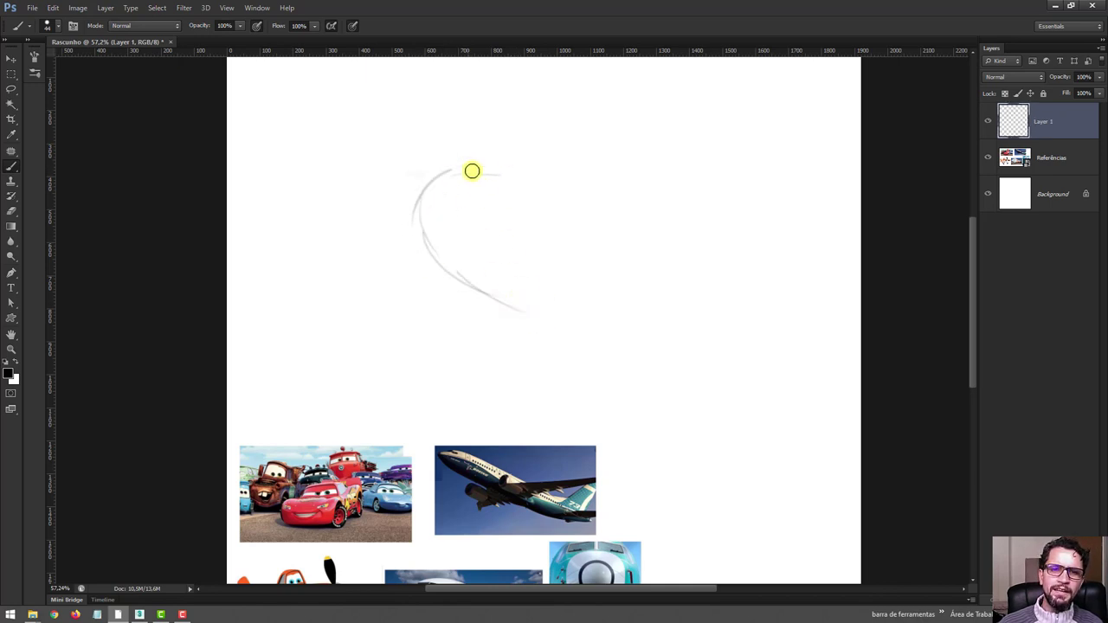
mouse_move(471, 170)
mouse_down()
mouse_move(551, 182)
mouse_move(705, 272)
mouse_move(753, 325)
mouse_move(652, 352)
mouse_move(503, 293)
mouse_up()
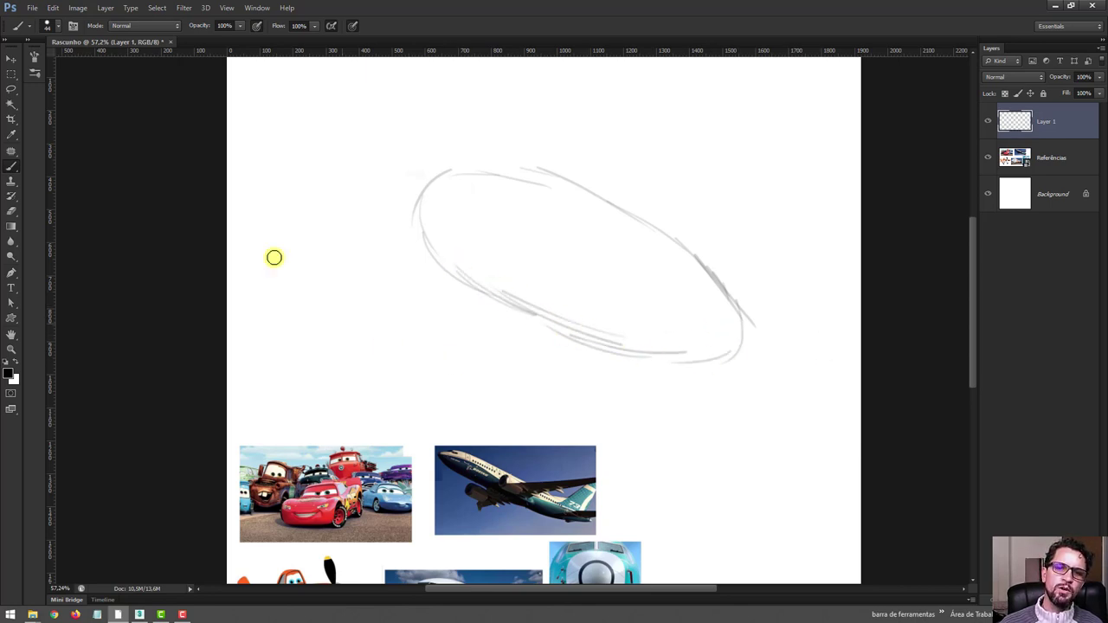
drag(458, 175, 552, 177)
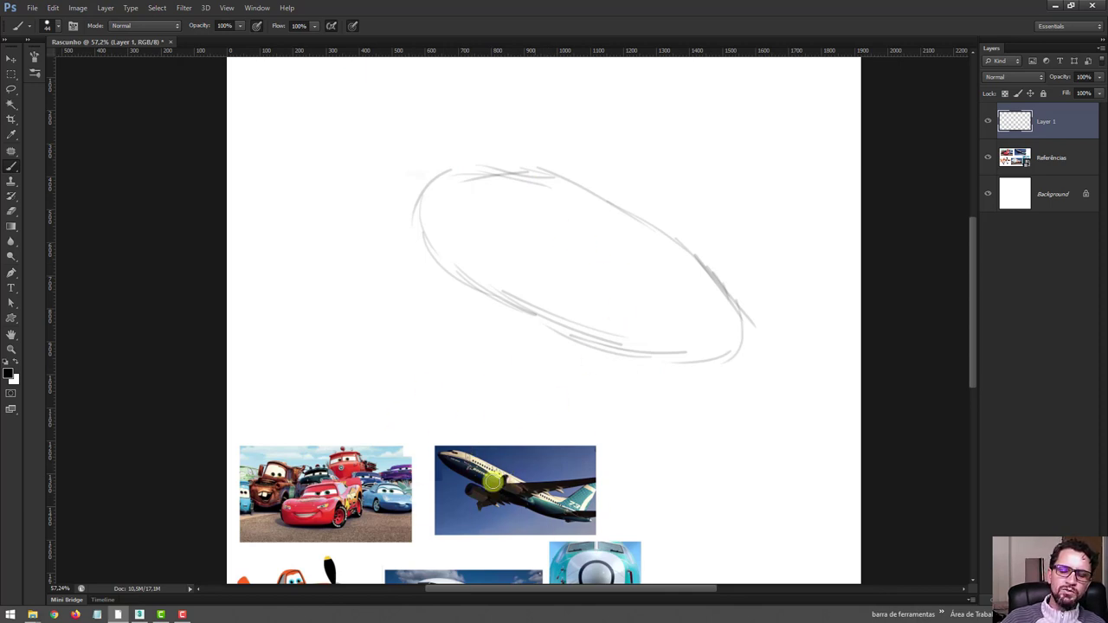
drag(404, 381, 451, 419)
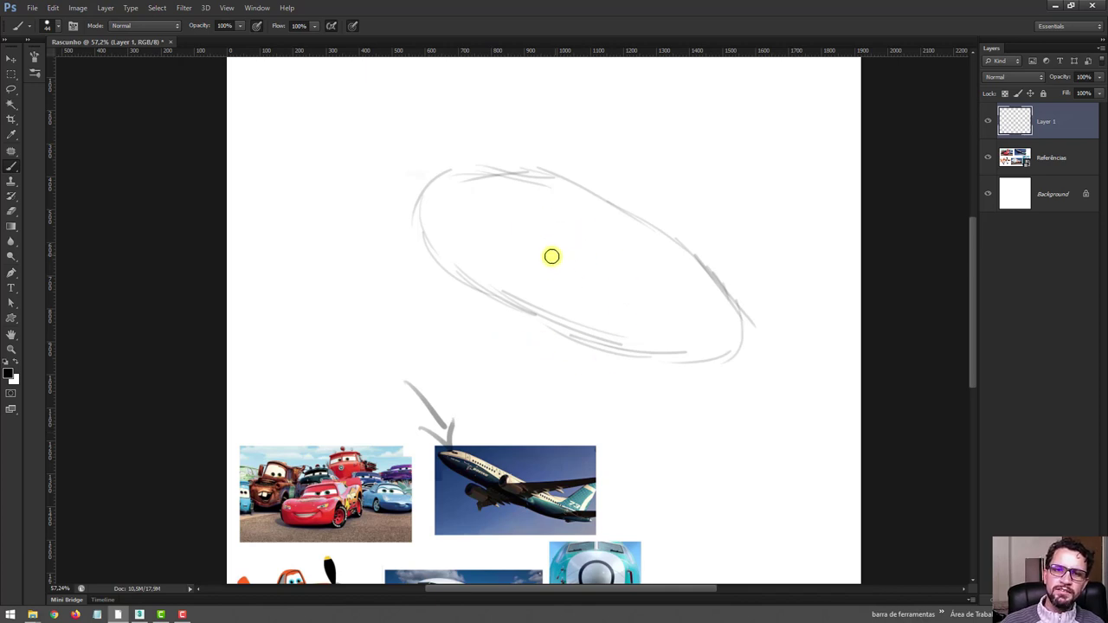
Draw the swept wing lines inside the oval, extending out to the right
drag(555, 259, 630, 303)
mouse_move(537, 234)
mouse_down()
mouse_move(666, 287)
mouse_move(625, 294)
mouse_move(547, 252)
mouse_move(618, 253)
mouse_up()
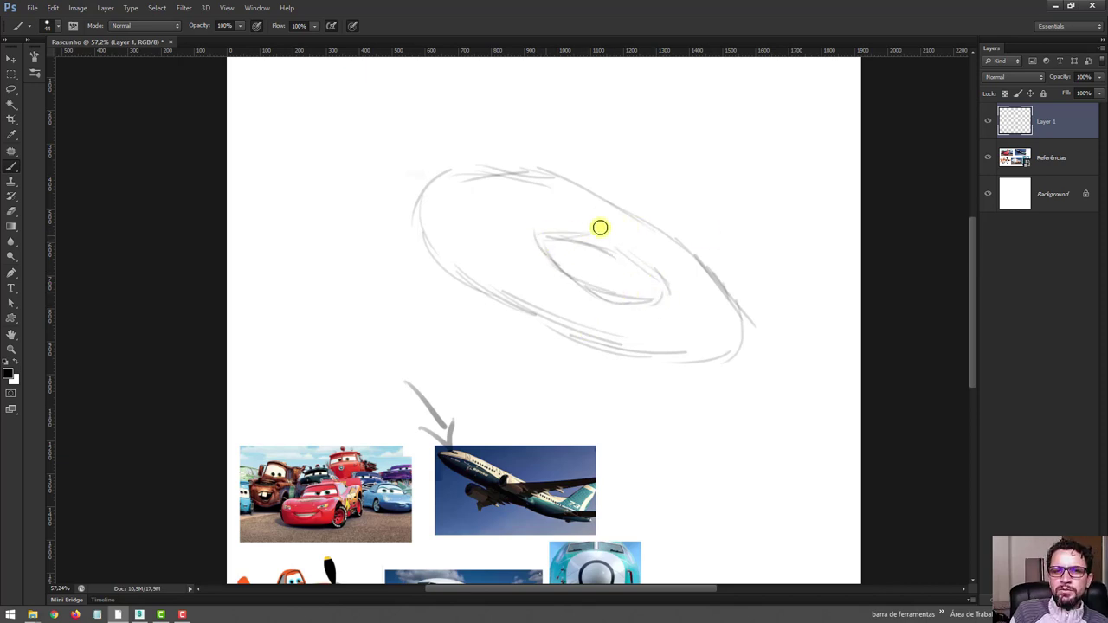
mouse_move(546, 231)
mouse_down()
mouse_move(769, 204)
mouse_move(672, 286)
mouse_up()
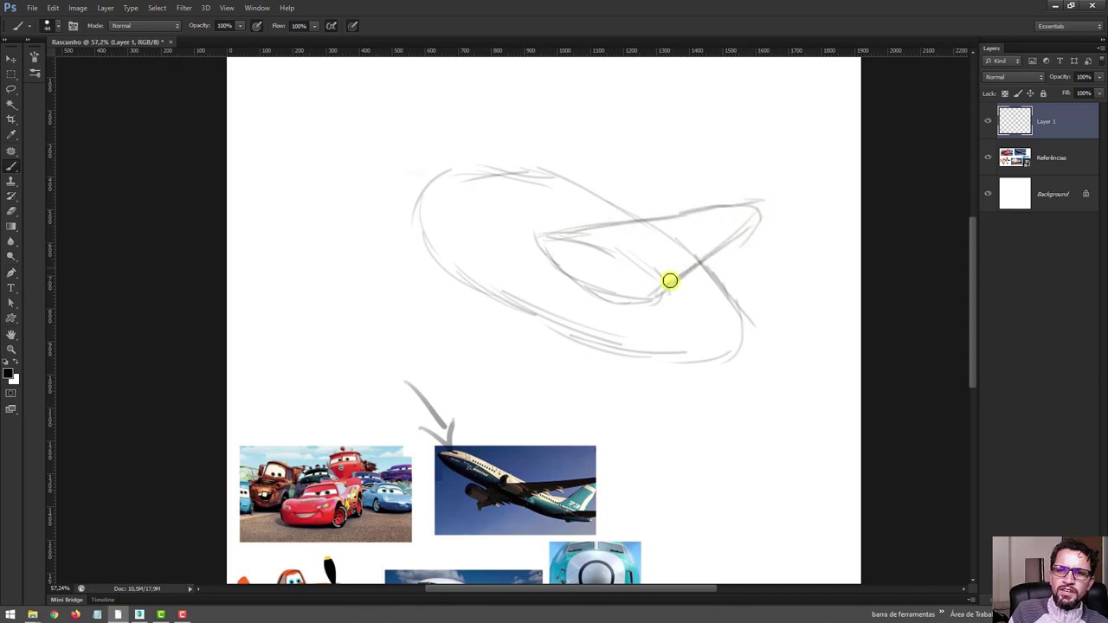
click(11, 212)
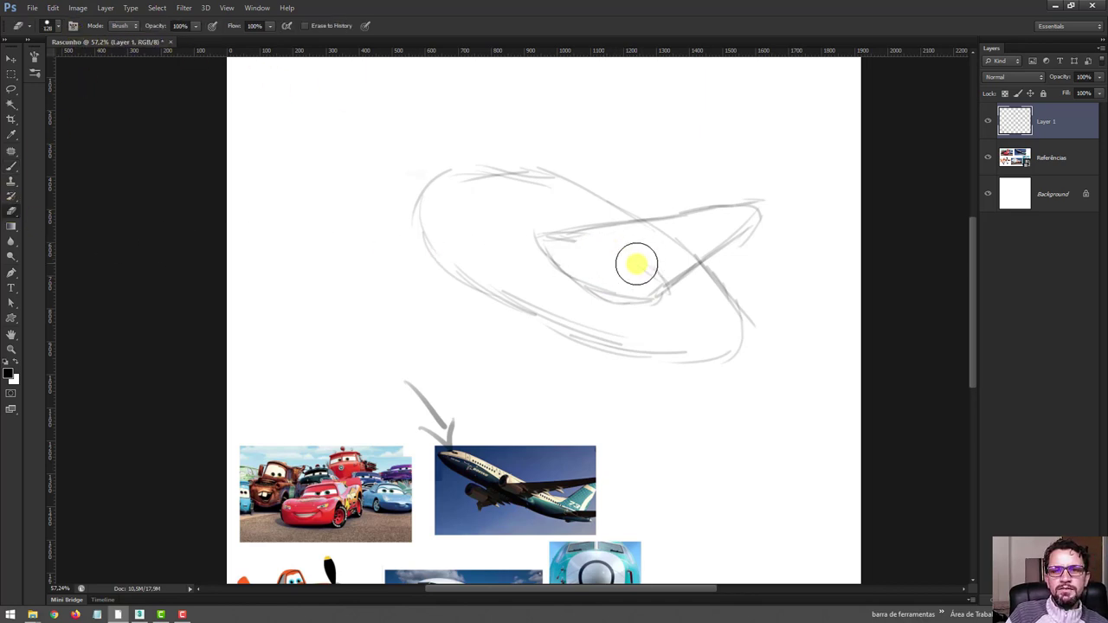
Erase stray strokes inside the wing area, shrinking the eraser to 69 px
drag(642, 264, 650, 269)
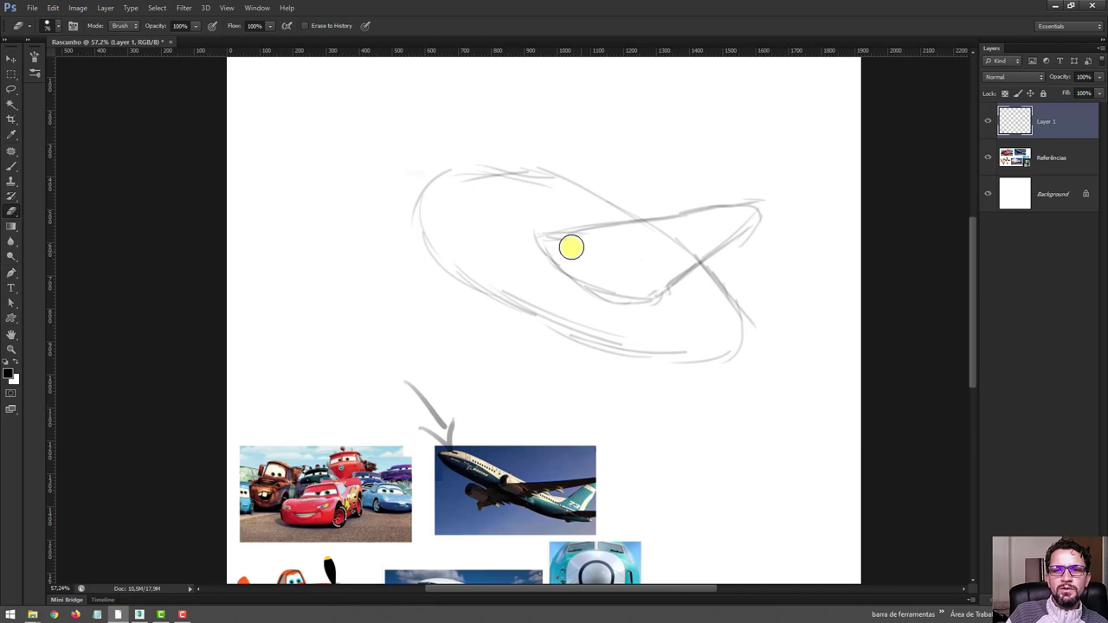
click(52, 26)
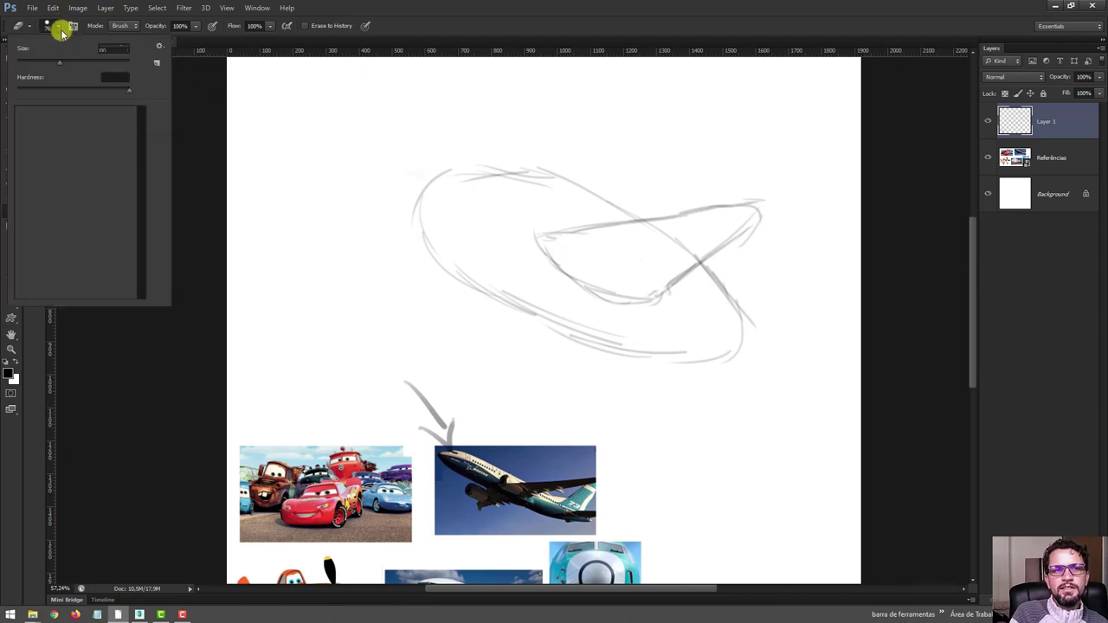
drag(61, 64, 58, 64)
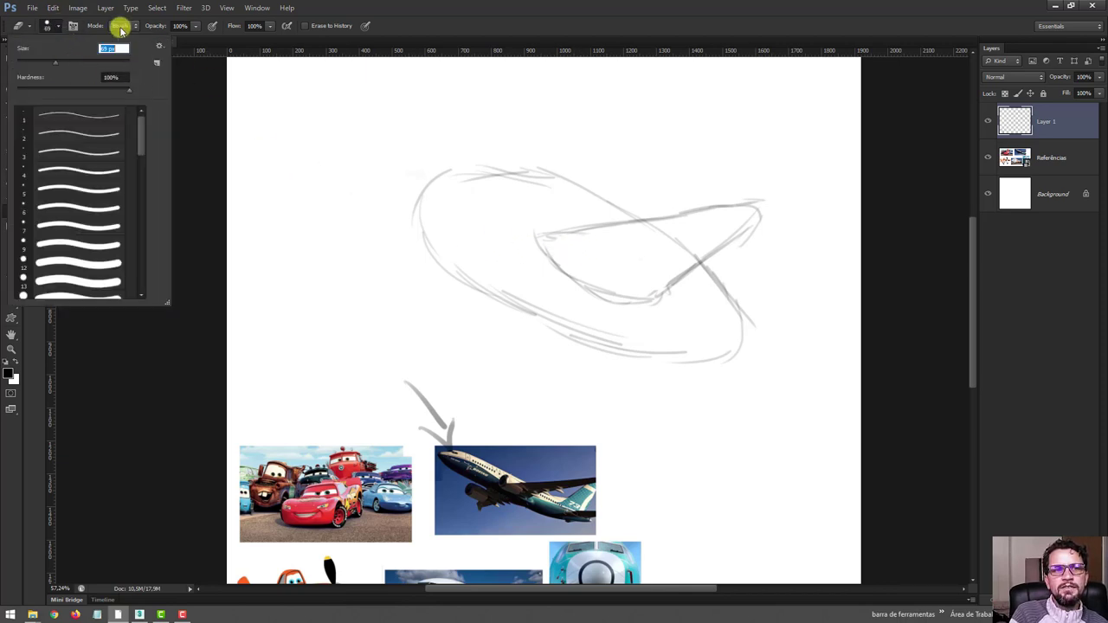
click(52, 28)
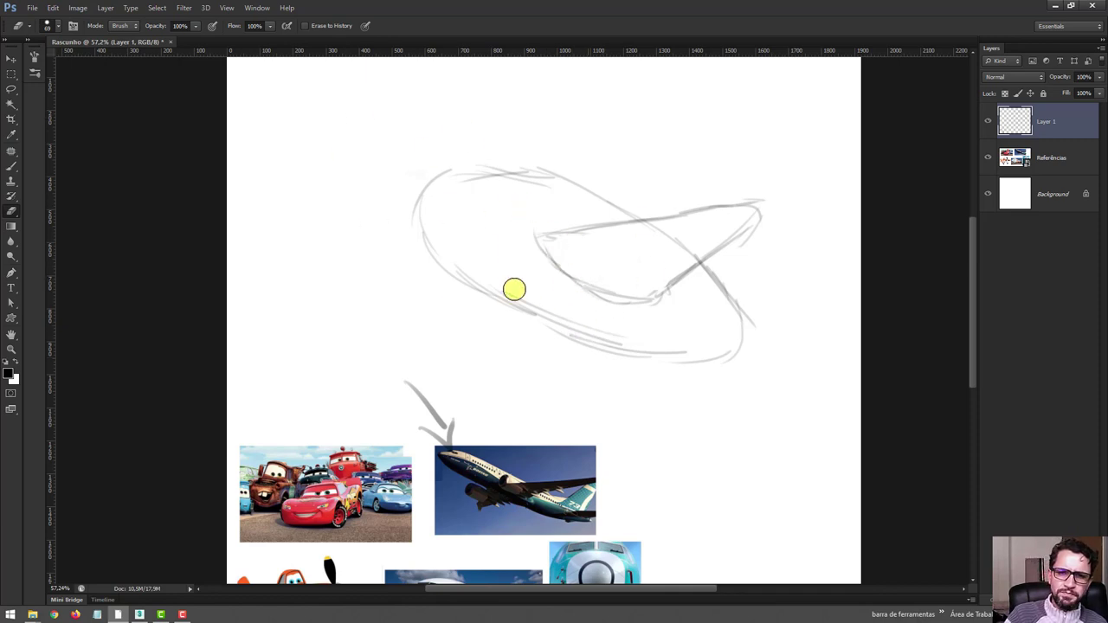
click(11, 168)
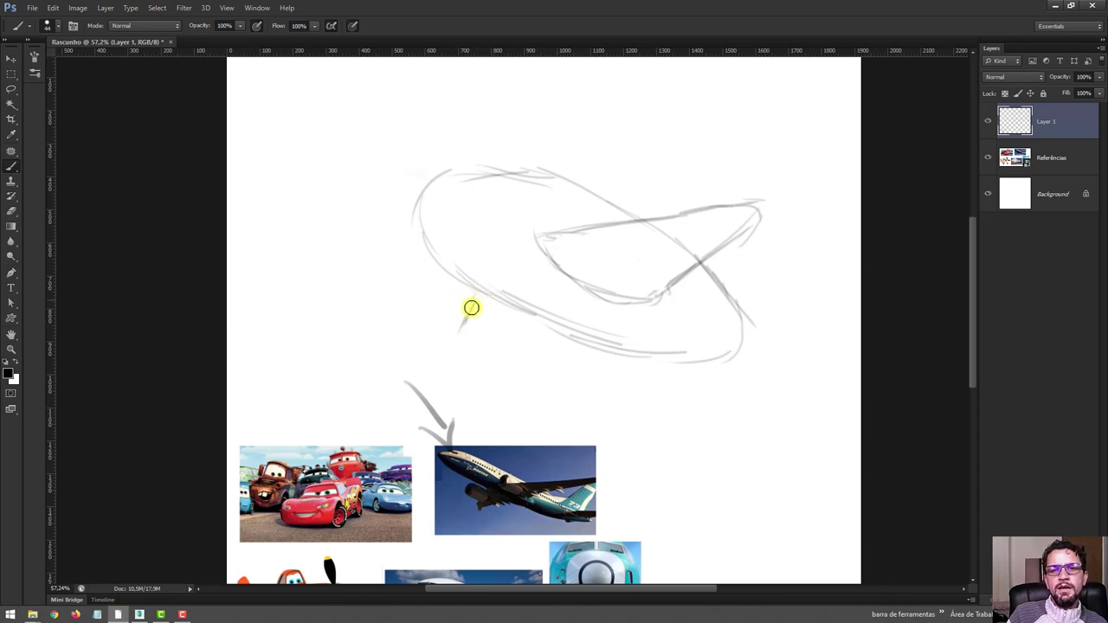
Sketch the belly curve and small fins beneath the airplane body
drag(474, 298, 491, 350)
drag(558, 337, 486, 360)
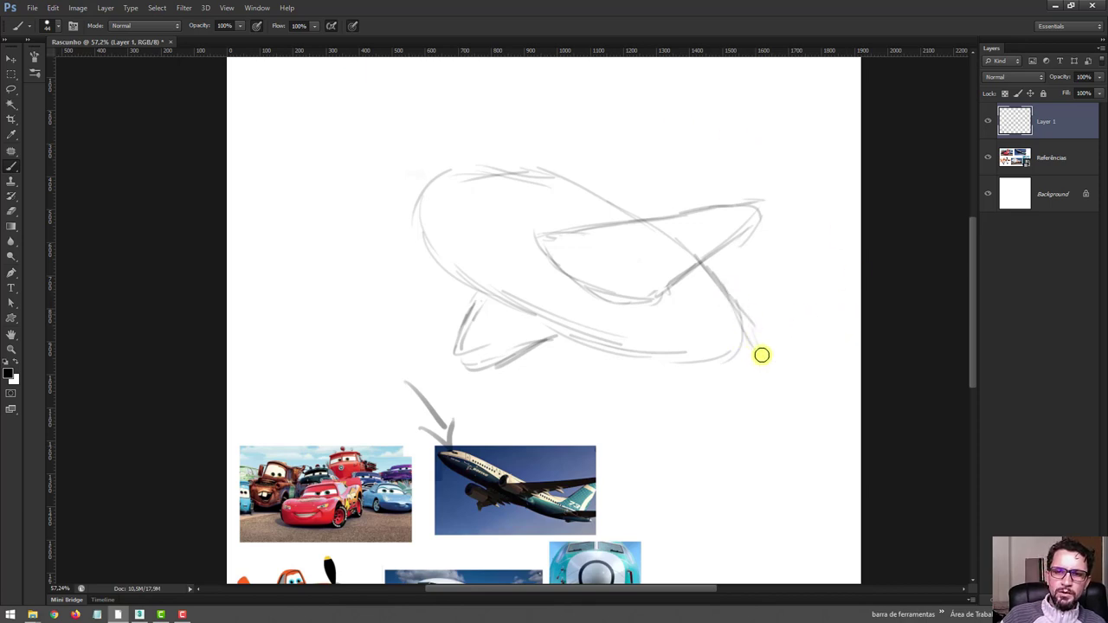
drag(647, 348, 753, 366)
mouse_move(705, 325)
mouse_down()
mouse_move(741, 353)
mouse_move(769, 311)
mouse_move(761, 331)
mouse_move(710, 337)
mouse_move(691, 361)
mouse_move(686, 381)
mouse_move(703, 399)
mouse_up()
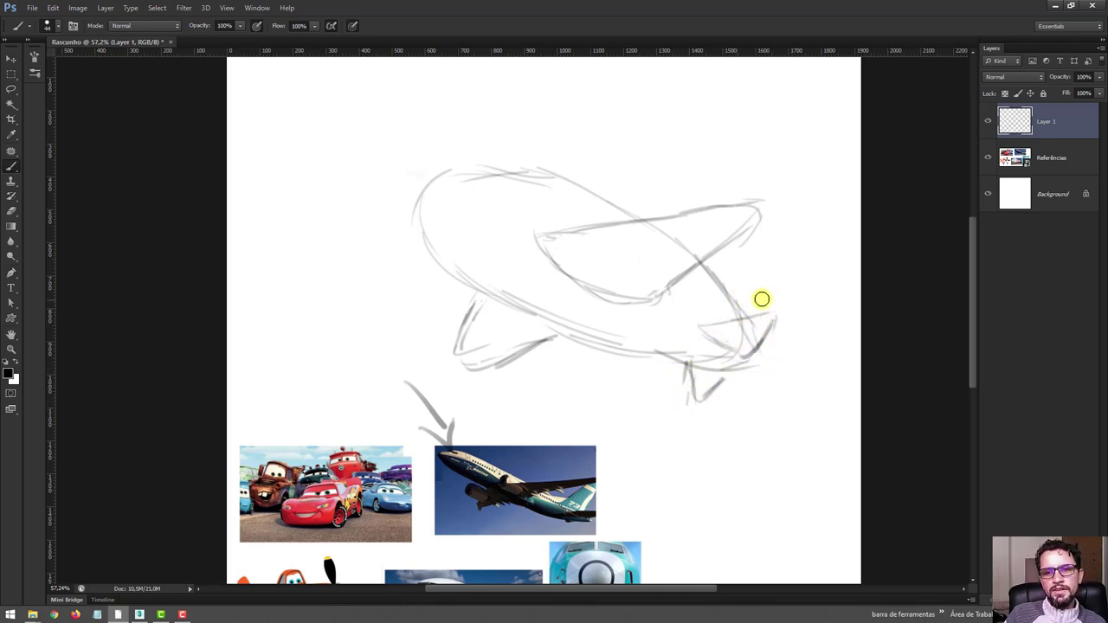
drag(761, 299, 759, 299)
key(ctrl+z)
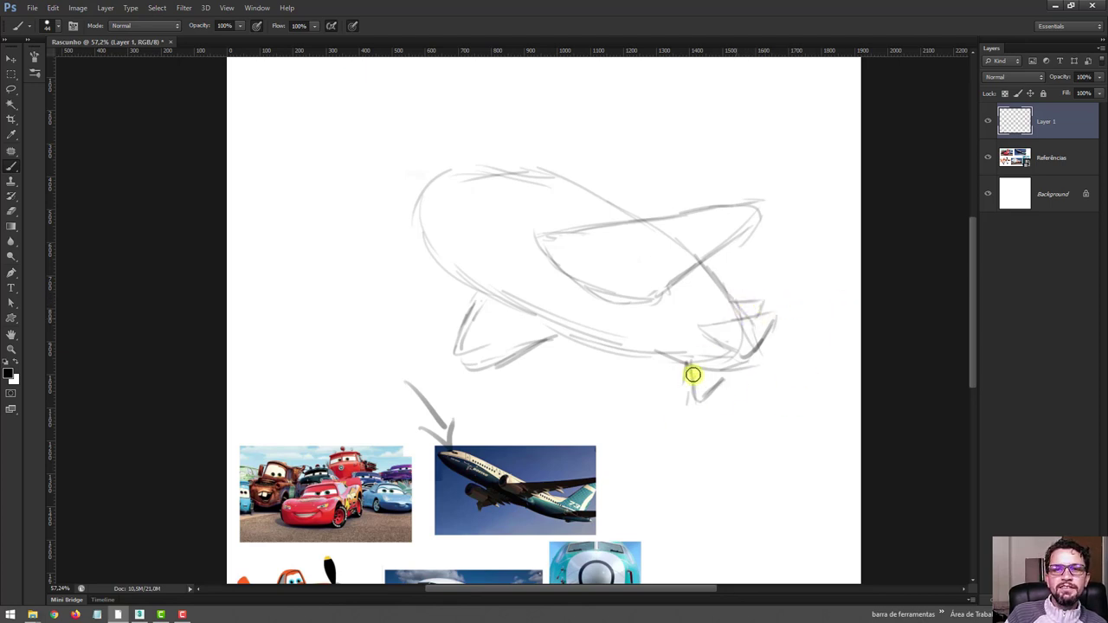
Erase stray tail lines and redraw darker grey strokes along the tail
key(e)
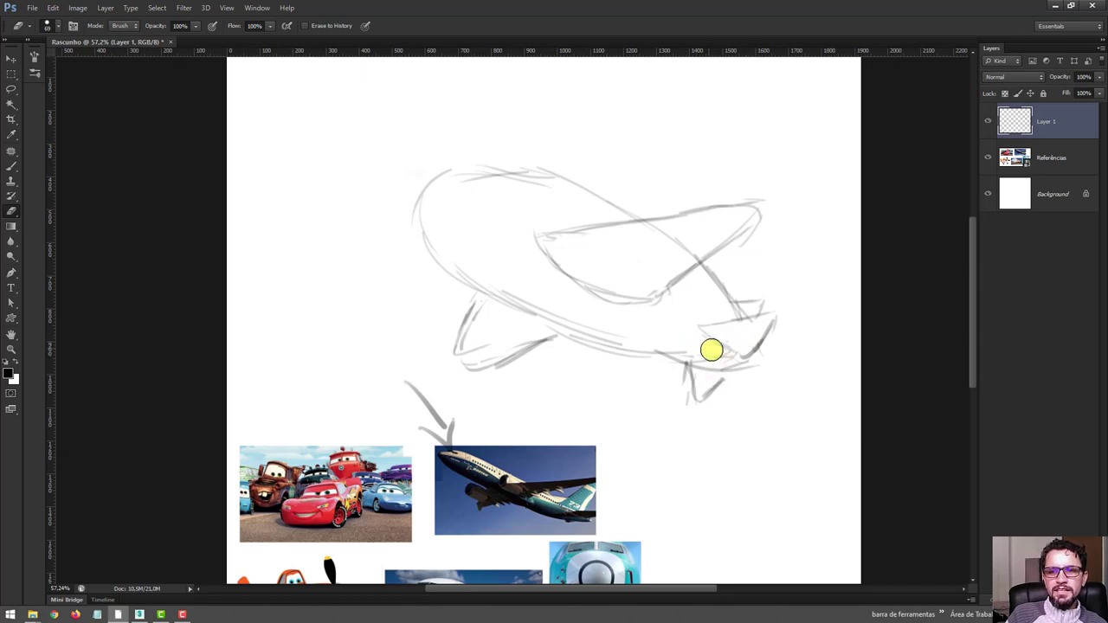
drag(711, 349, 715, 370)
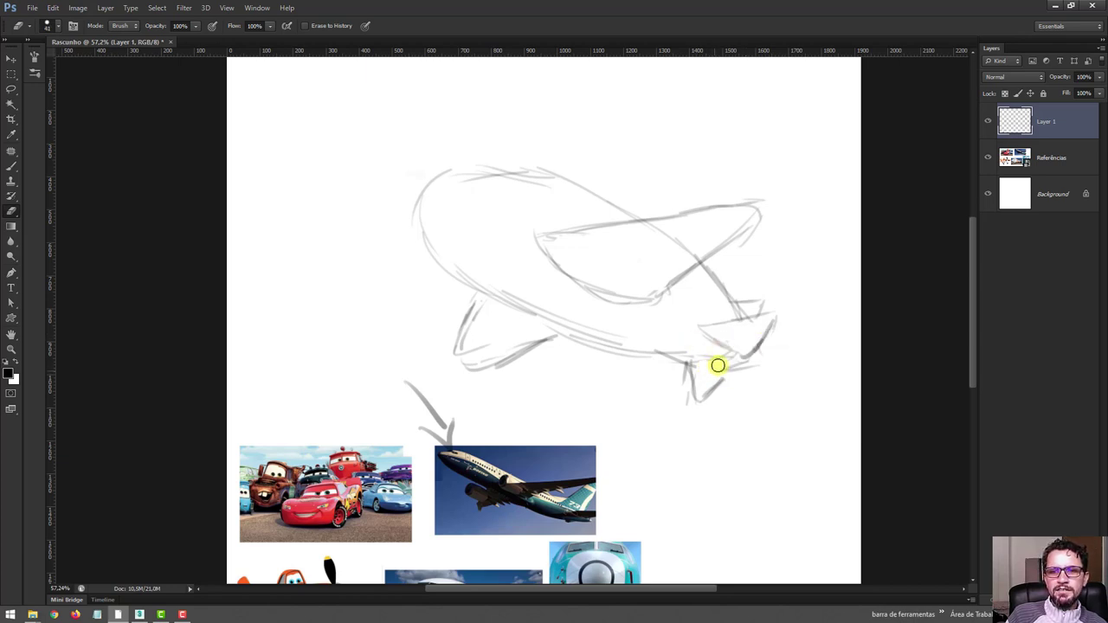
key(b)
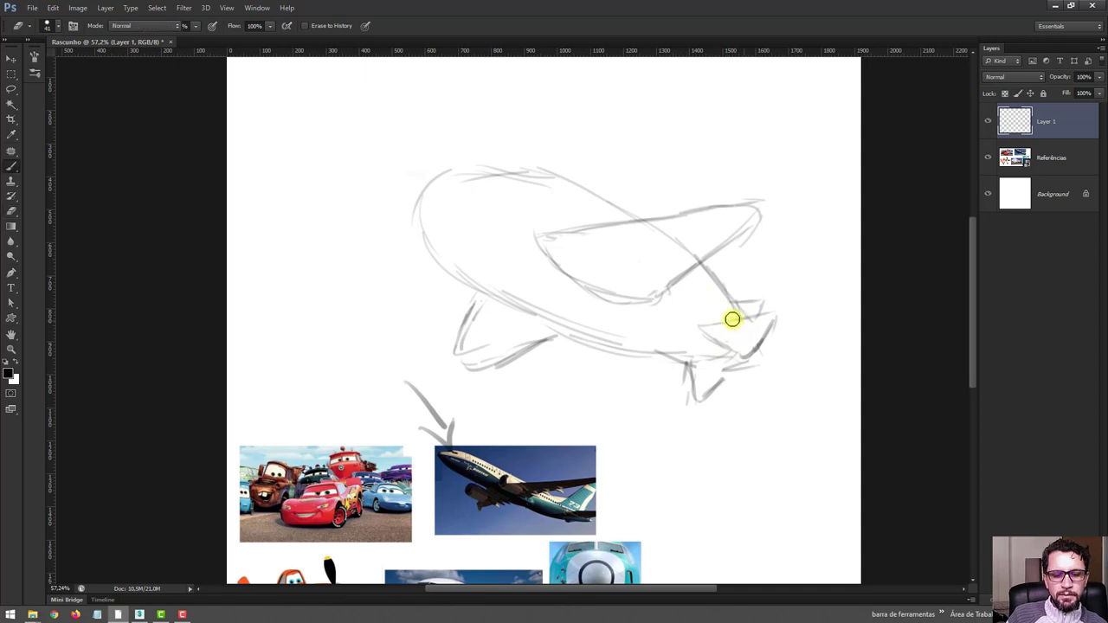
drag(734, 345, 746, 347)
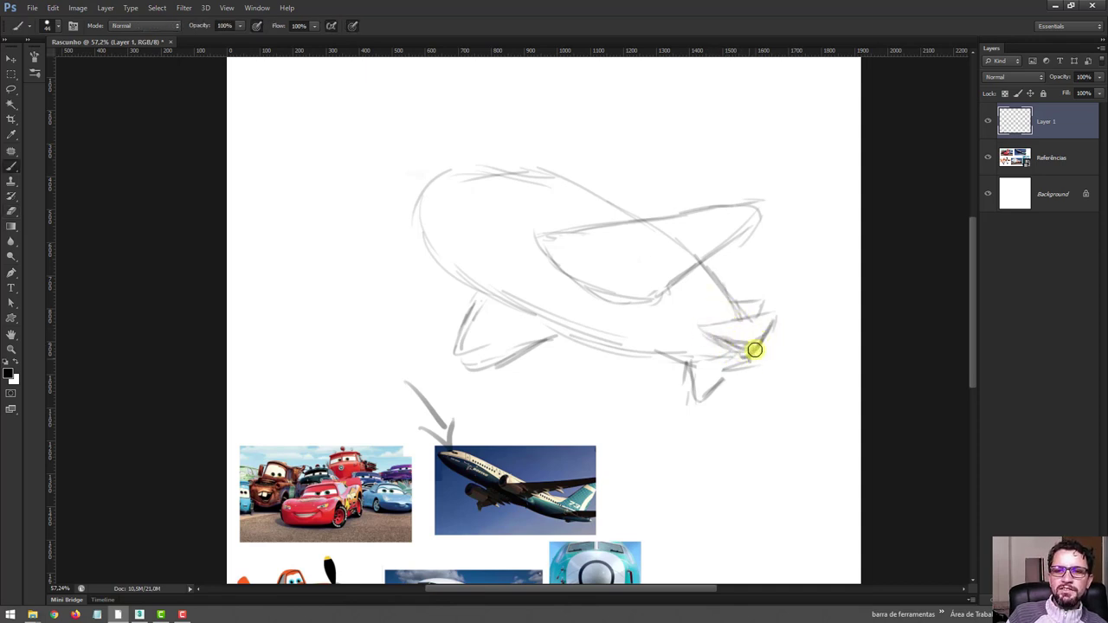
drag(677, 354, 730, 357)
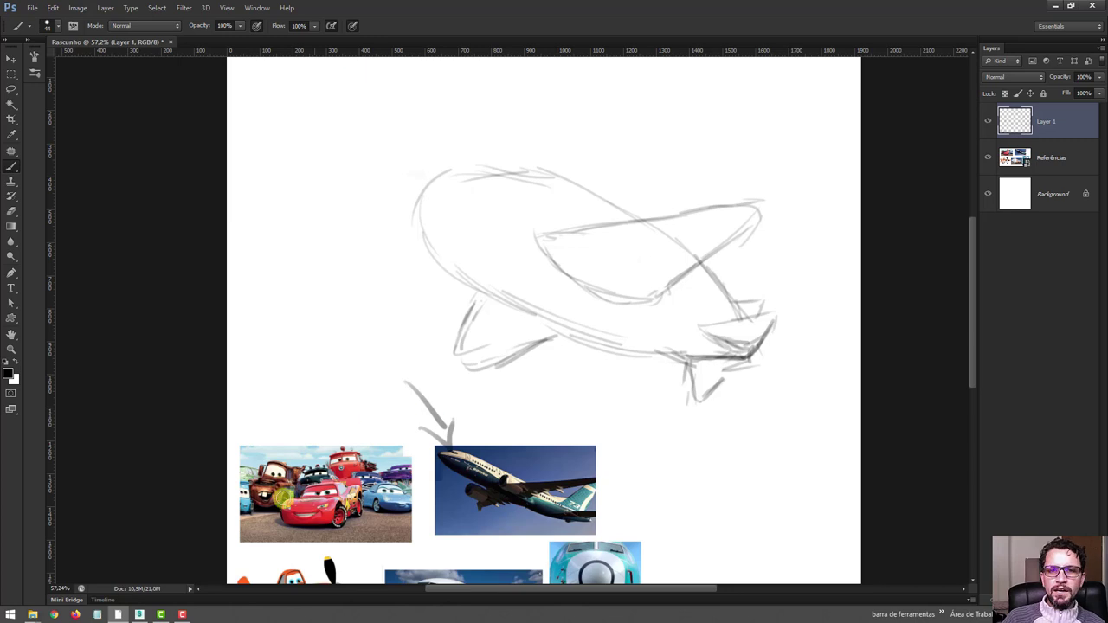
Scale the Referências collage much larger with Free Transform and place it below the sketch
key(v)
drag(332, 473, 351, 281)
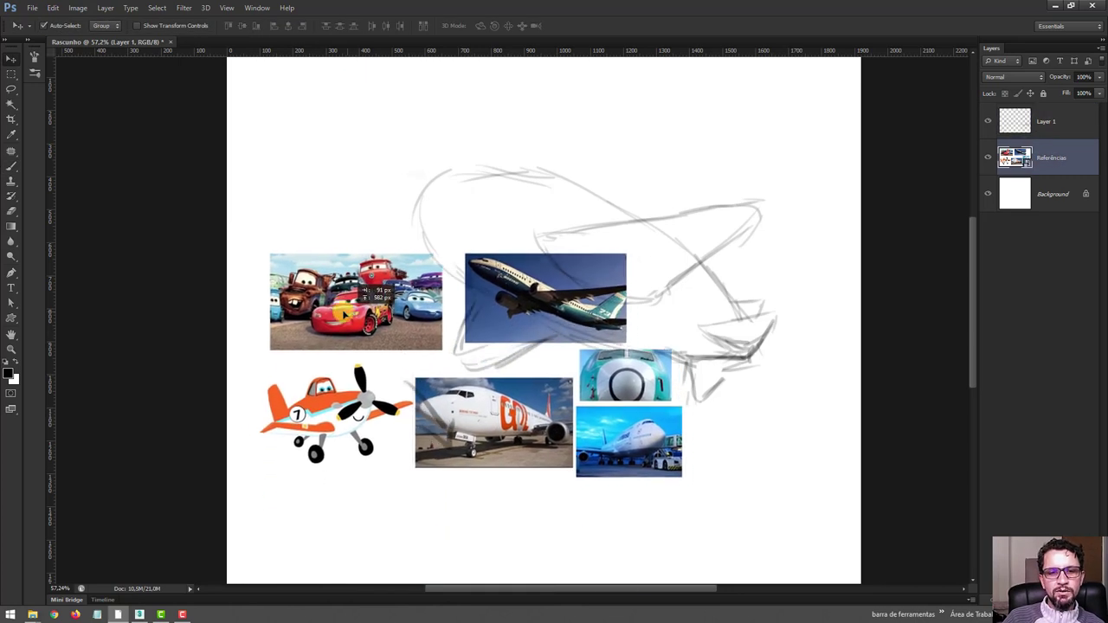
key(ctrl+t)
drag(373, 418, 423, 375)
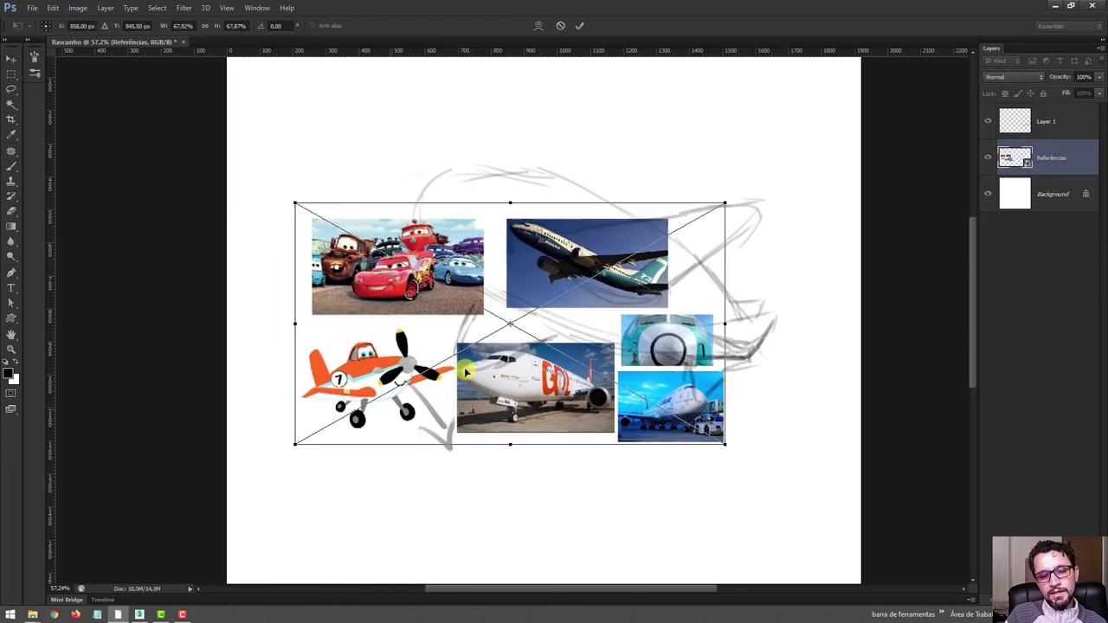
drag(752, 452, 850, 507)
drag(590, 444, 682, 457)
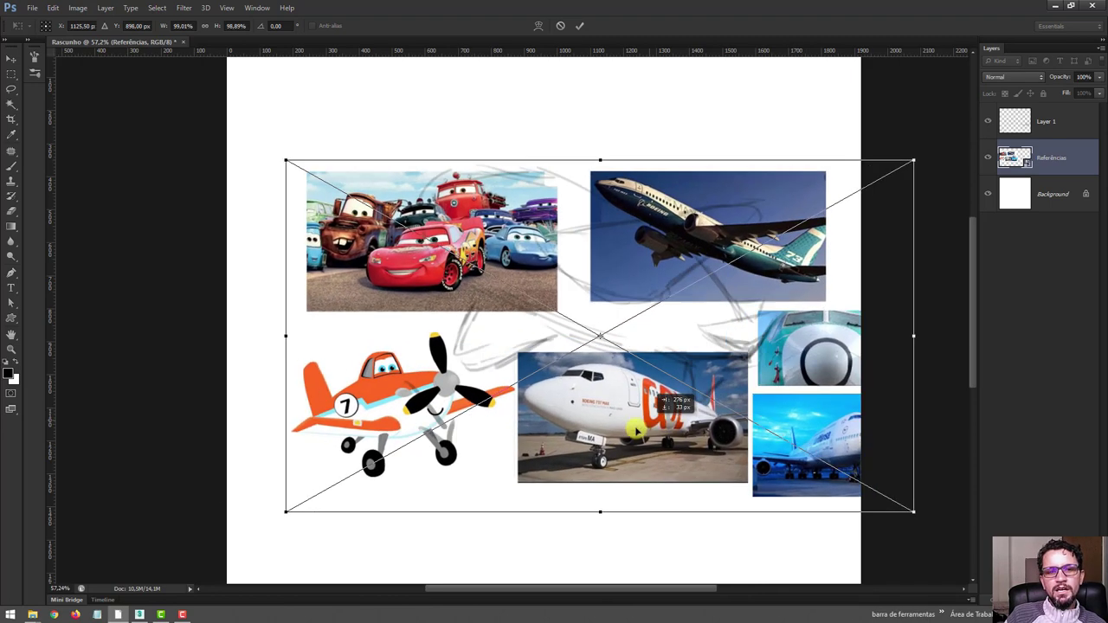
key(Return)
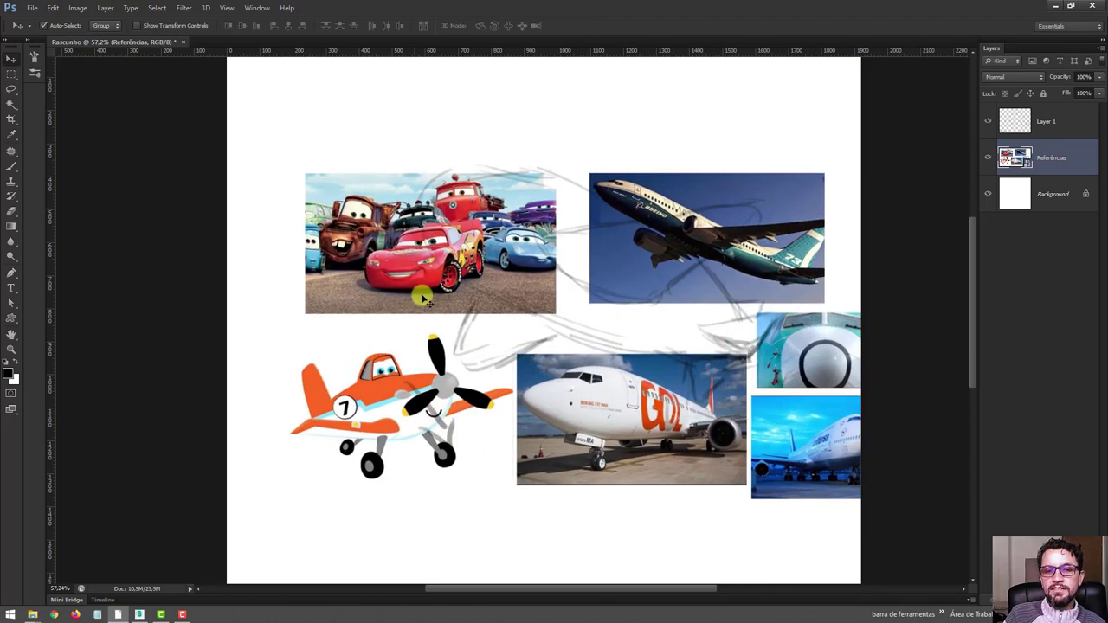
mouse_move(376, 280)
mouse_down()
mouse_move(321, 412)
mouse_move(315, 515)
mouse_up()
Add short grey brush marks on the fuselage nose on Layer 1
key(b)
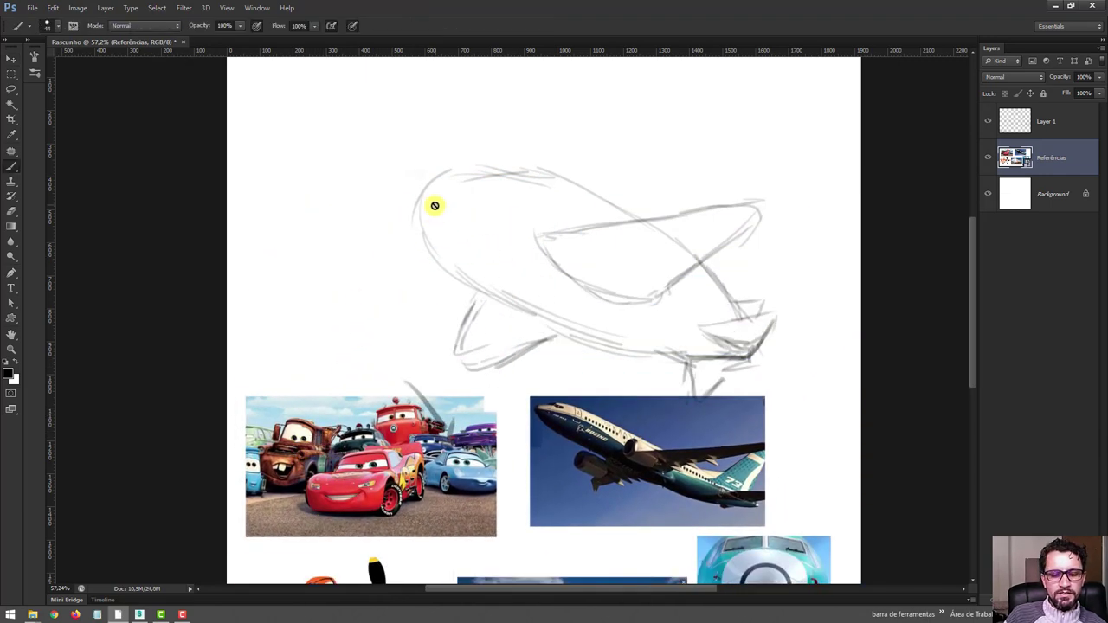
click(1026, 124)
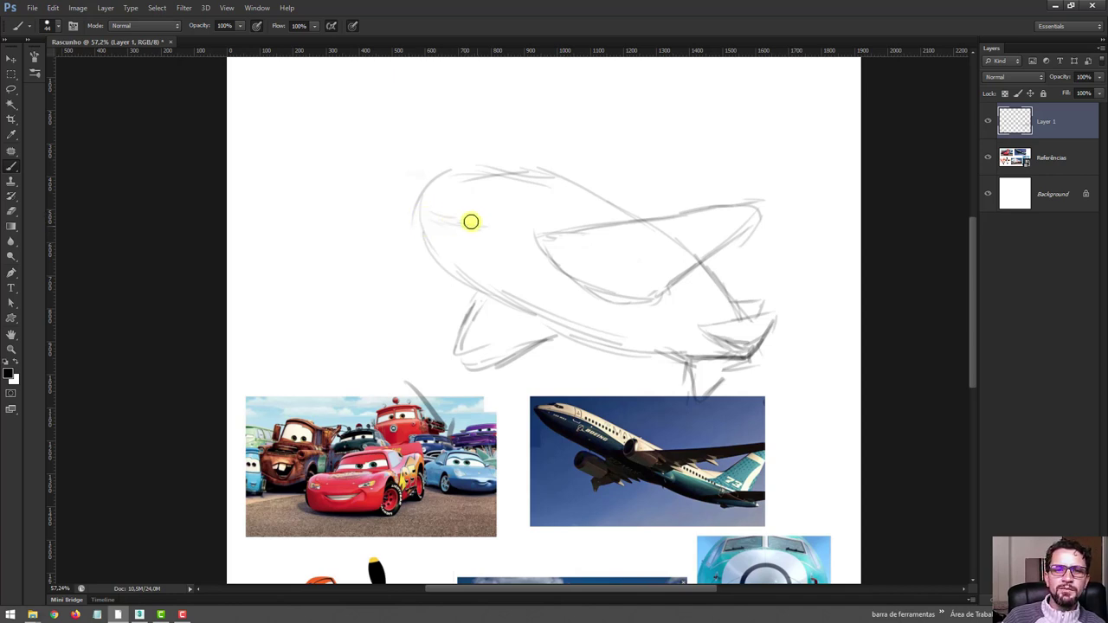
mouse_move(491, 223)
mouse_down()
mouse_move(443, 221)
mouse_move(493, 225)
mouse_up()
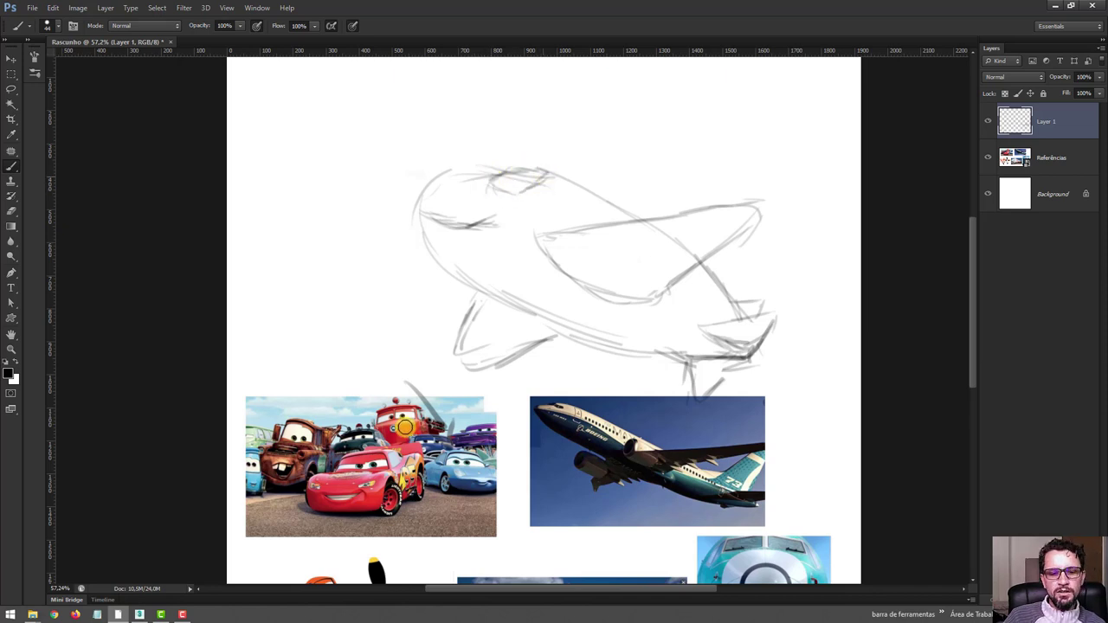
Nudge the reference images up slightly and return to the Brush on Layer 1
key(v)
drag(395, 424, 401, 381)
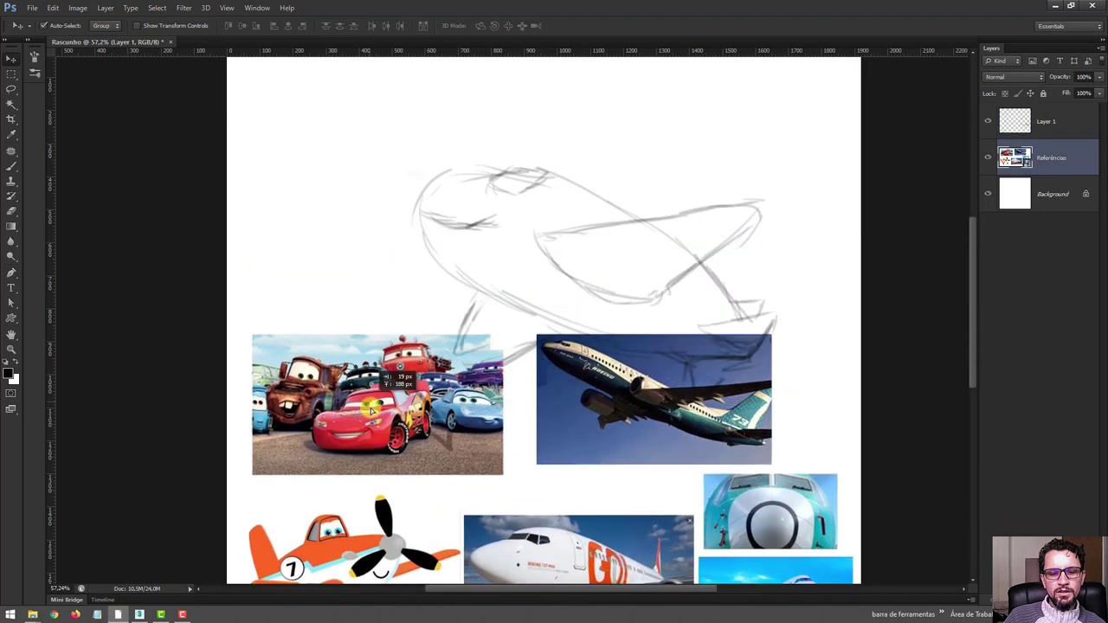
key(b)
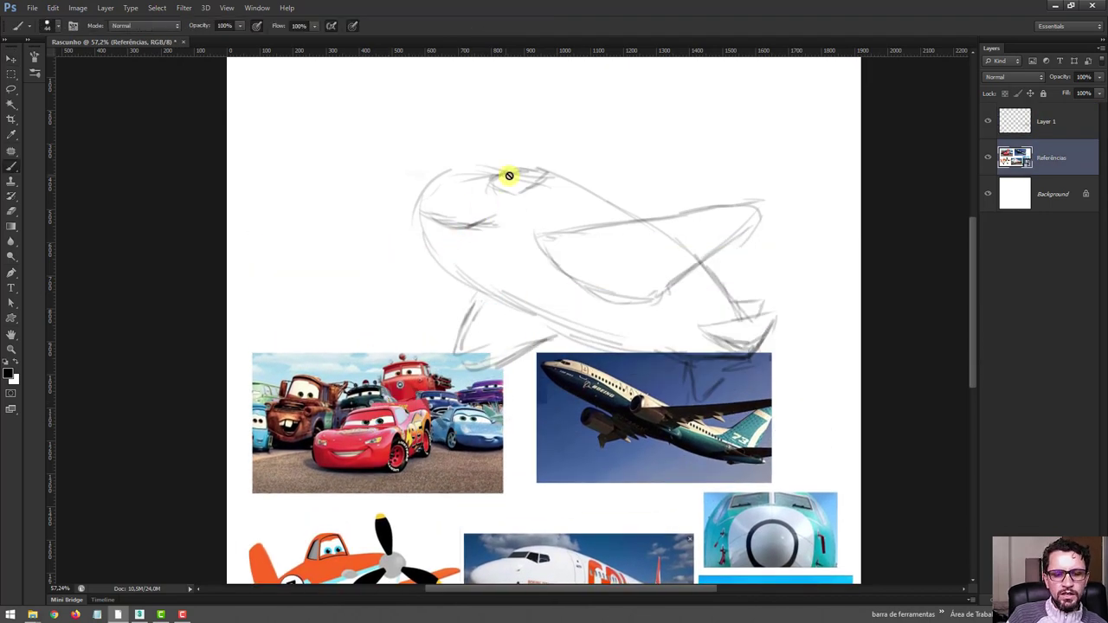
key(alt+bracketright)
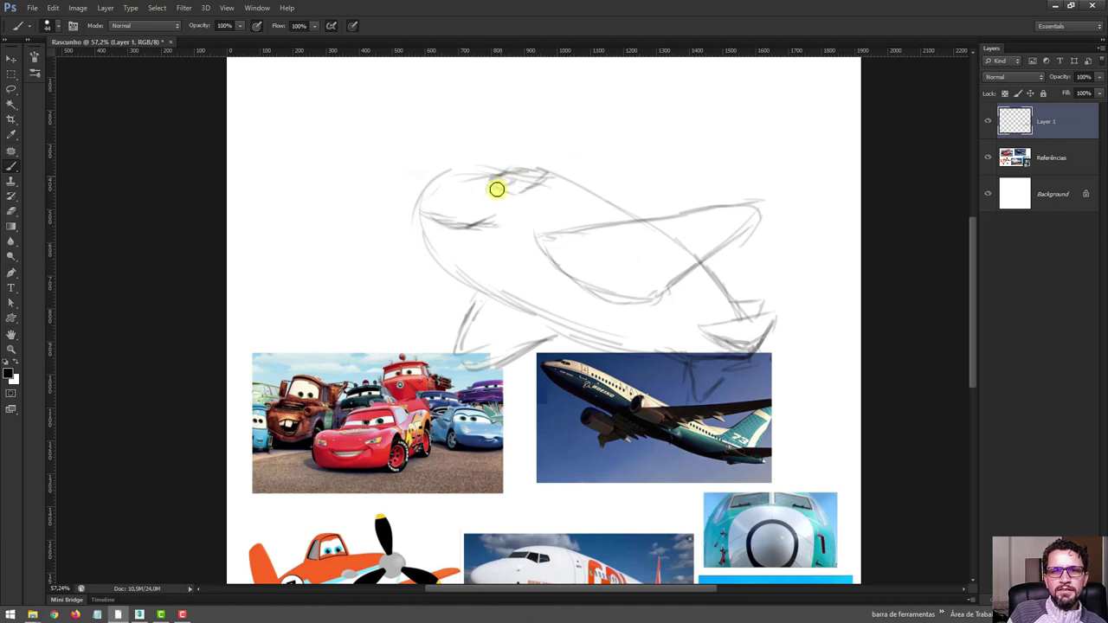
Sketch the cockpit on the nose and a row of small windows along the fuselage
drag(506, 176, 517, 179)
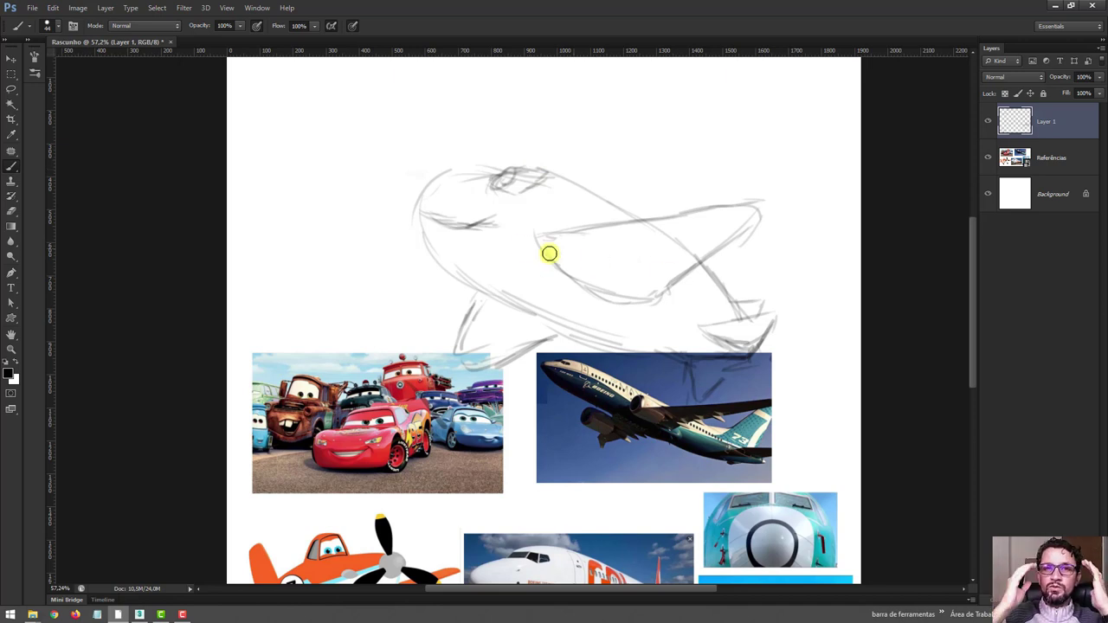
drag(527, 164, 547, 171)
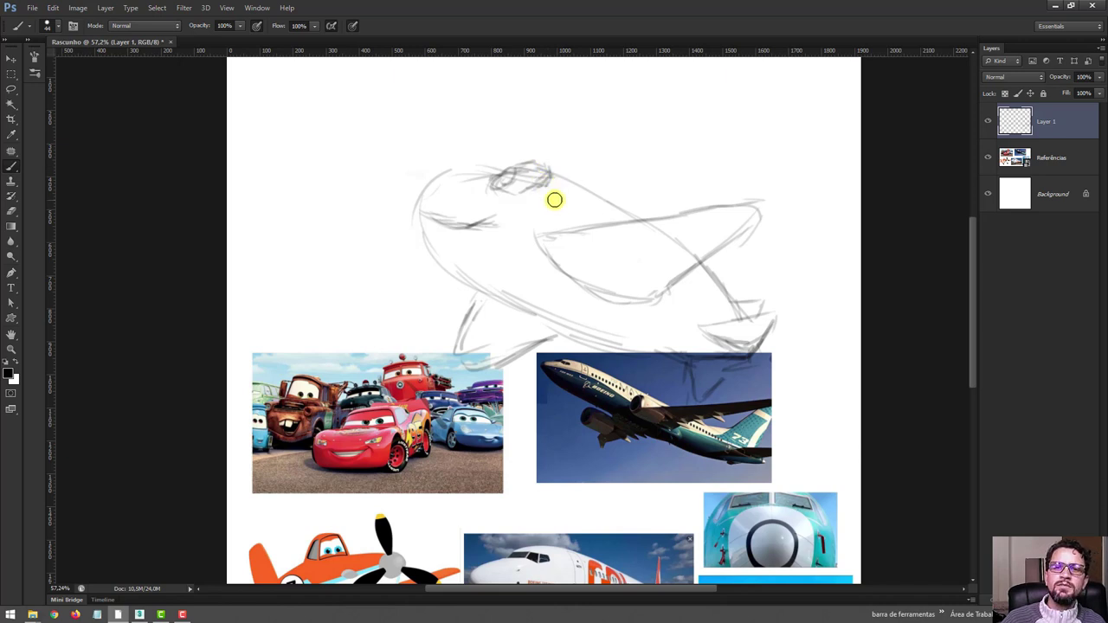
drag(571, 205, 559, 198)
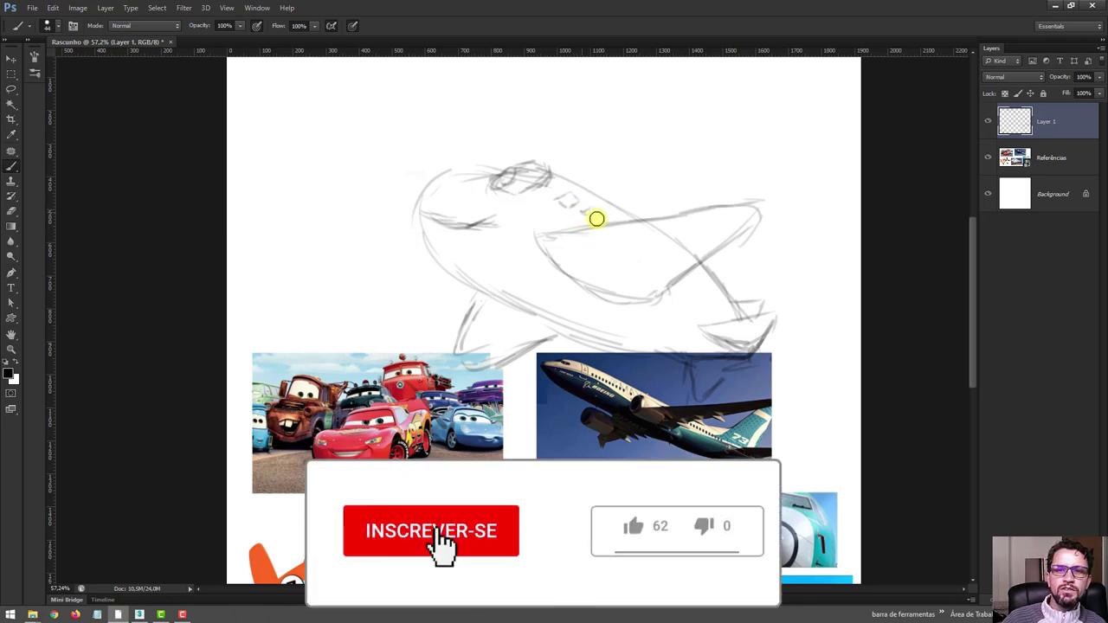
drag(596, 219, 621, 220)
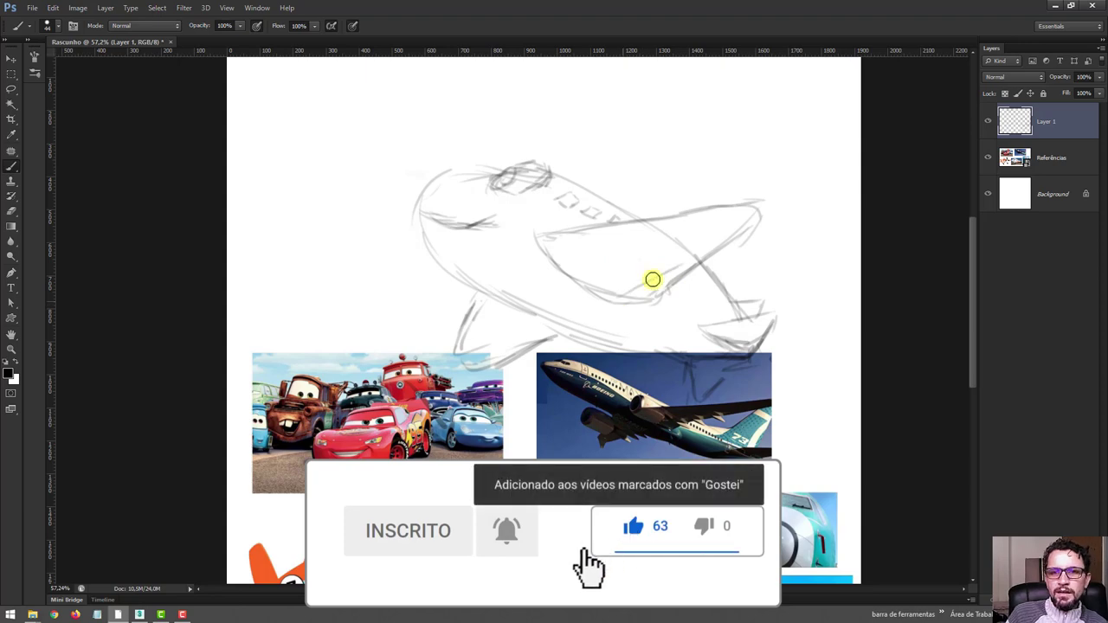
Zoom out to about 33.8% so the whole square canvas fits
key(z)
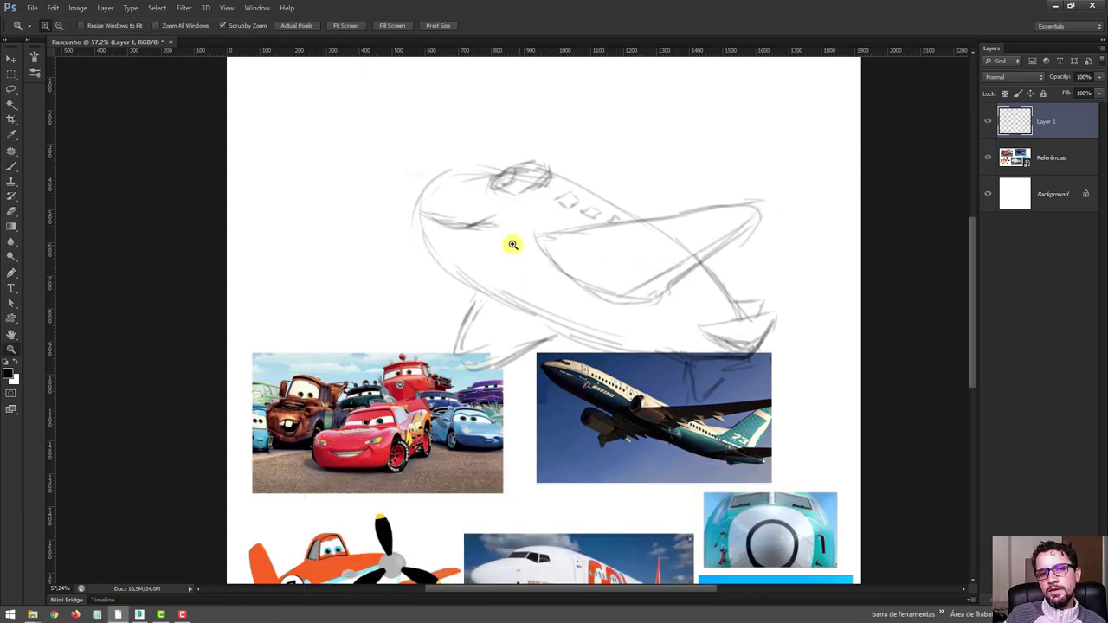
drag(513, 245, 460, 218)
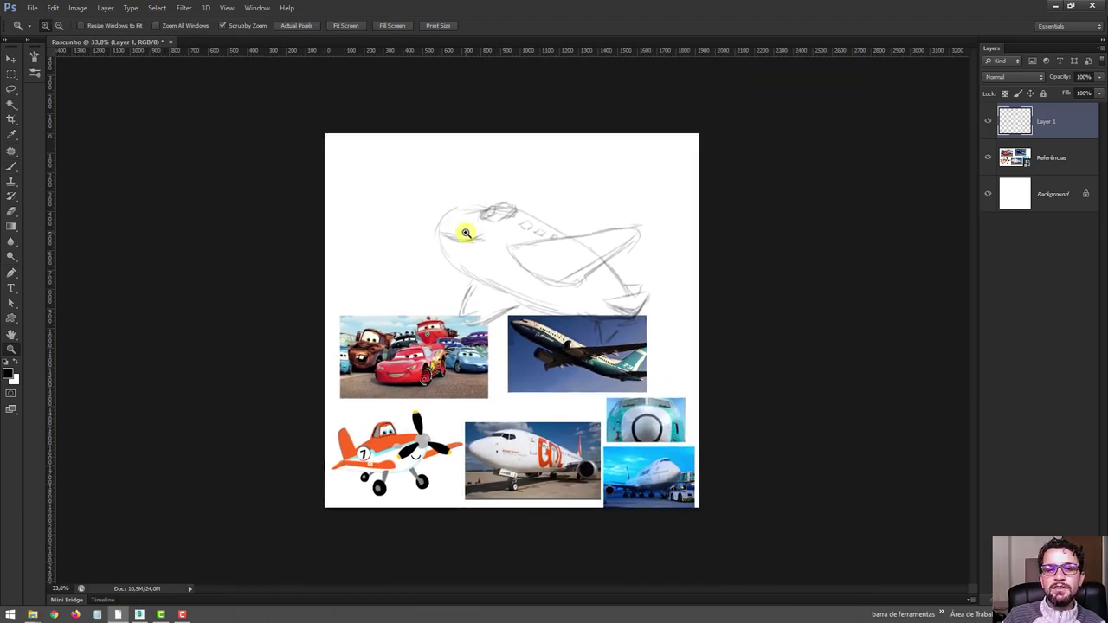